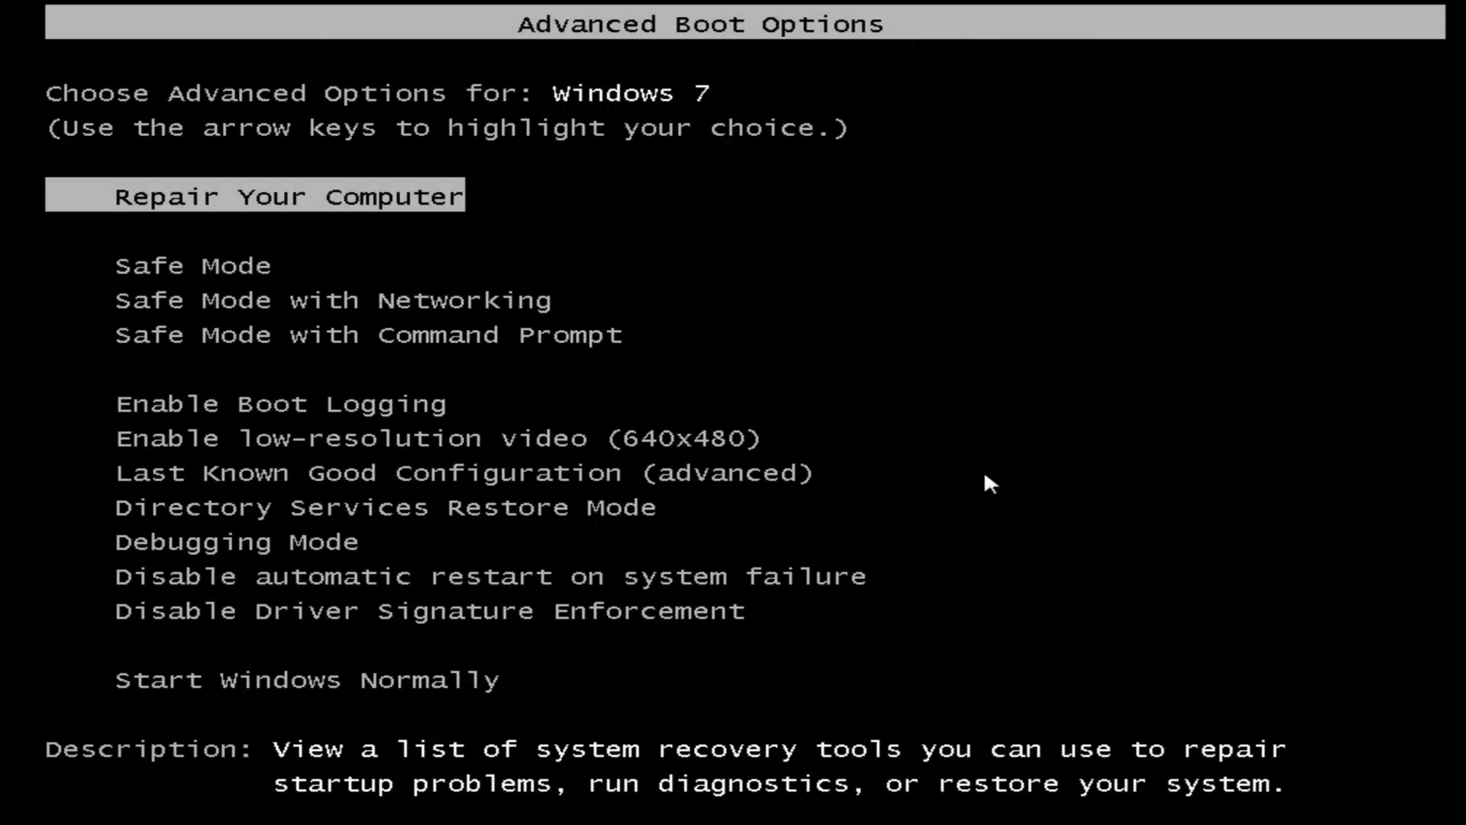
Highlight Safe Mode with Networking in Advanced Boot Options and boot Windows with it
key("Down")
key("Down")
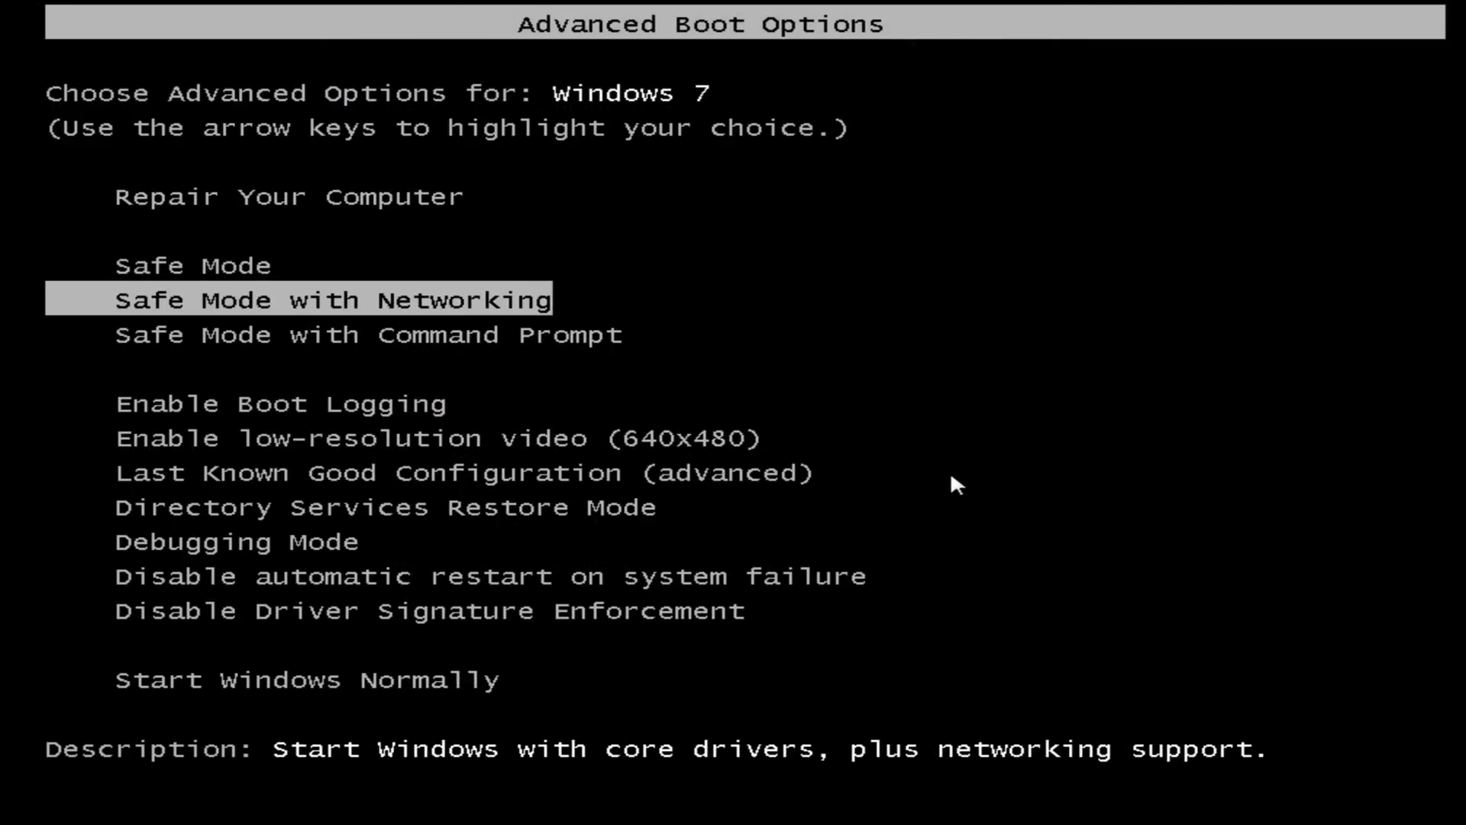
key("Down")
key("Up")
key("Return")
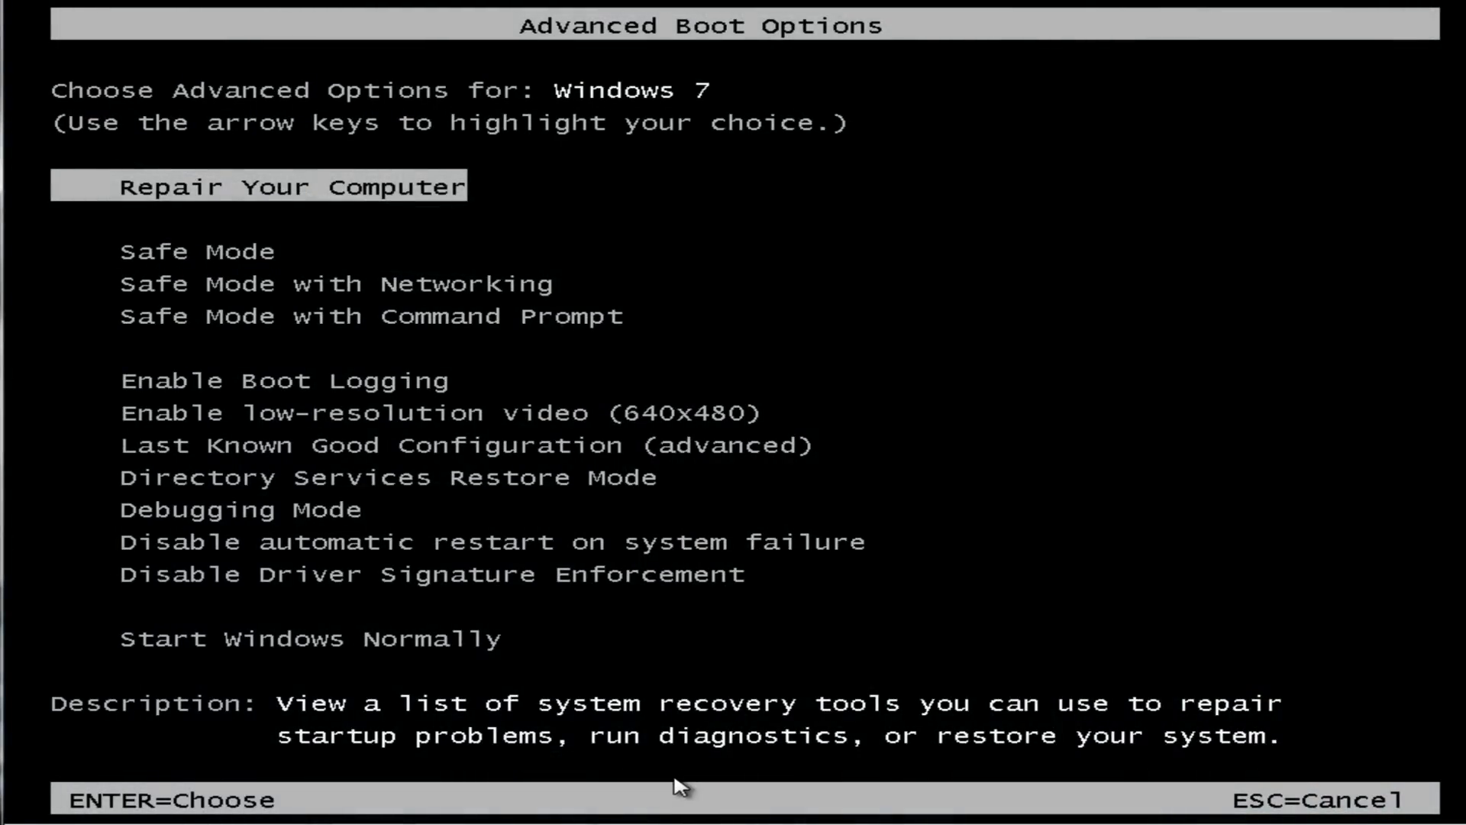
Step through Safe Mode, Safe Mode with Command Prompt and Directory Services Restore Mode, ending on Safe Mode with Command Prompt
key("Down")
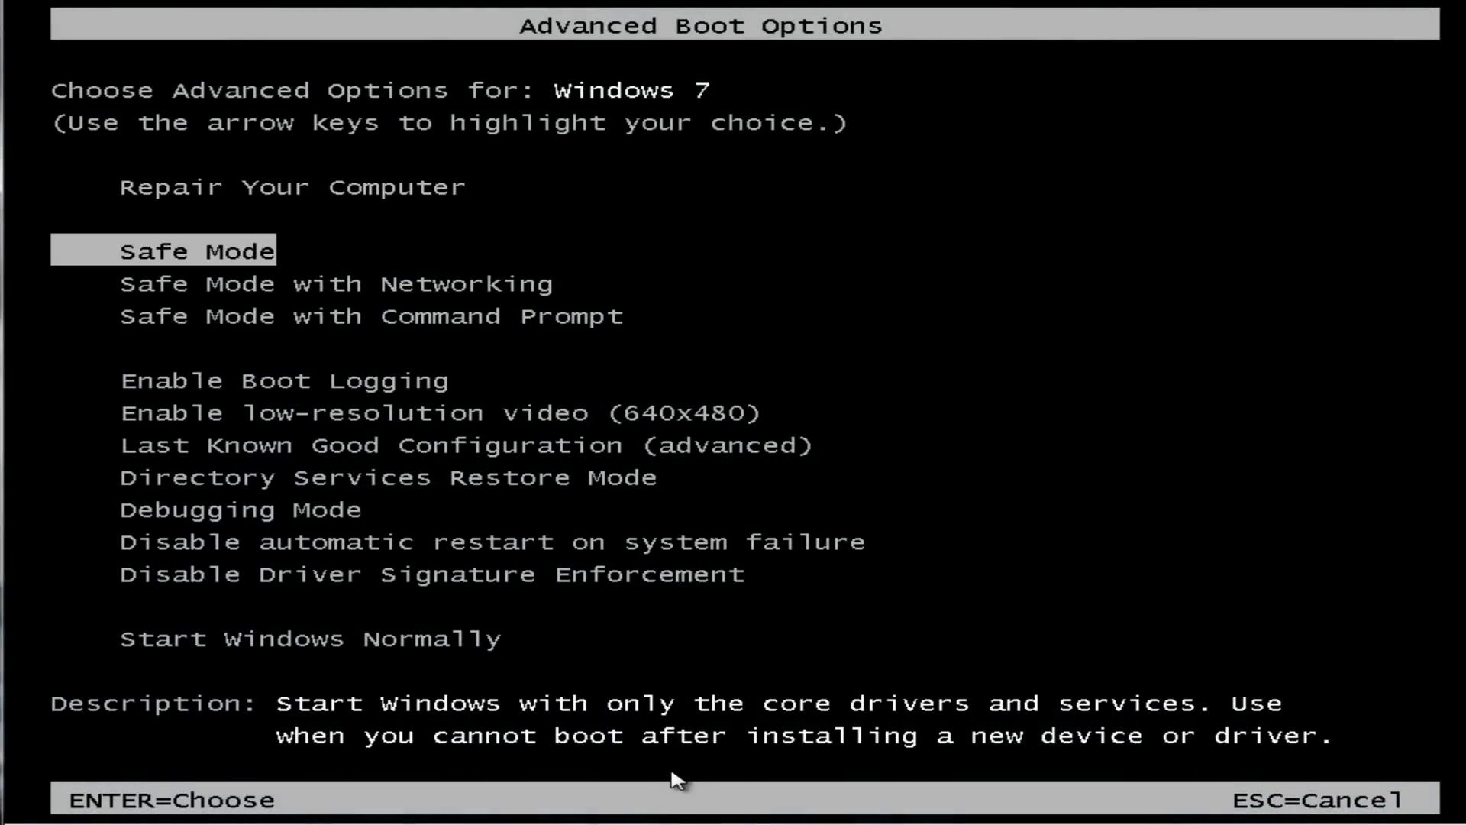
key("Down")
key("Down")
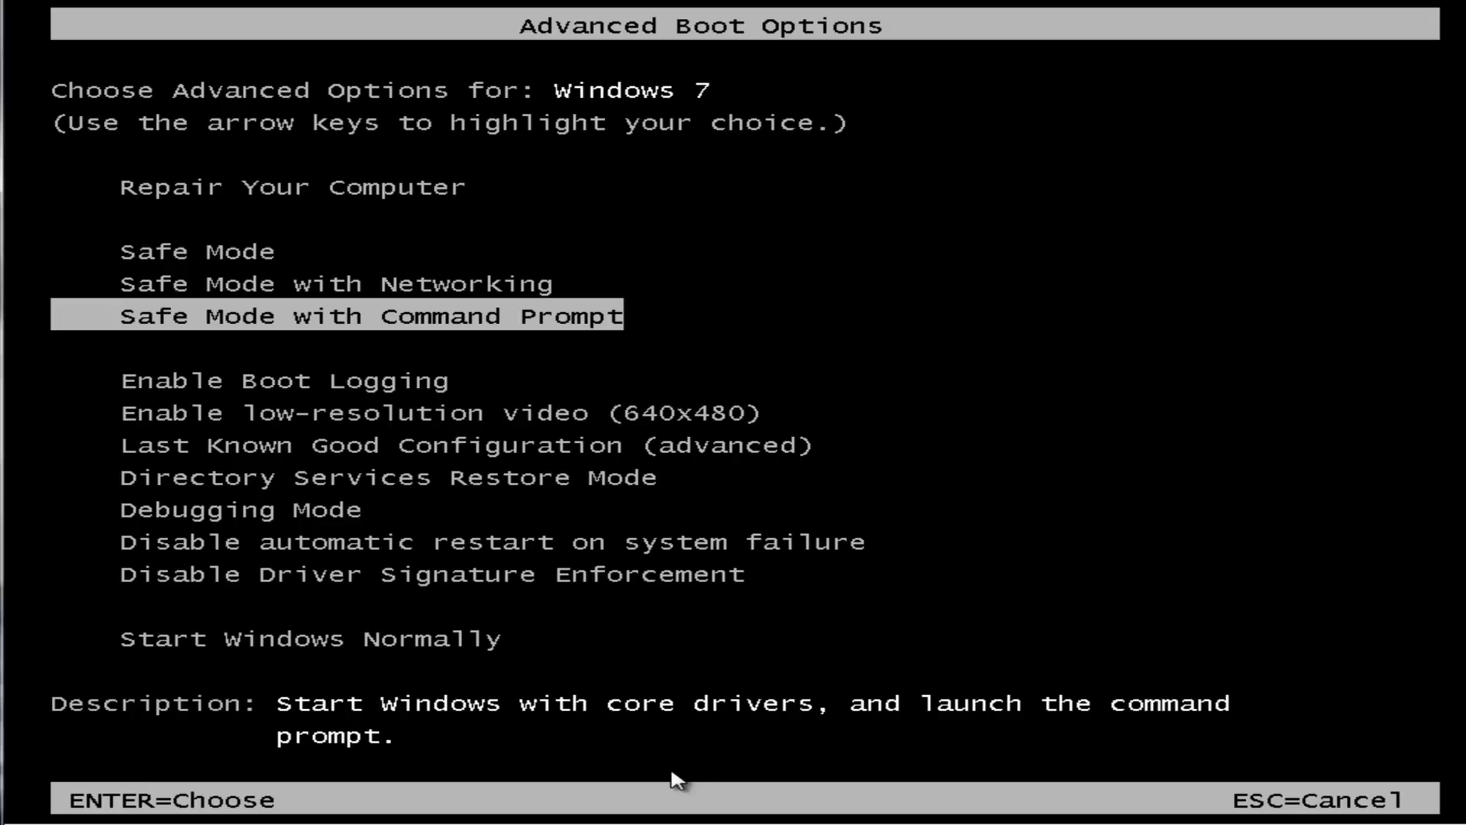
key("Down")
key("Down")
key("Down")
key("Down")
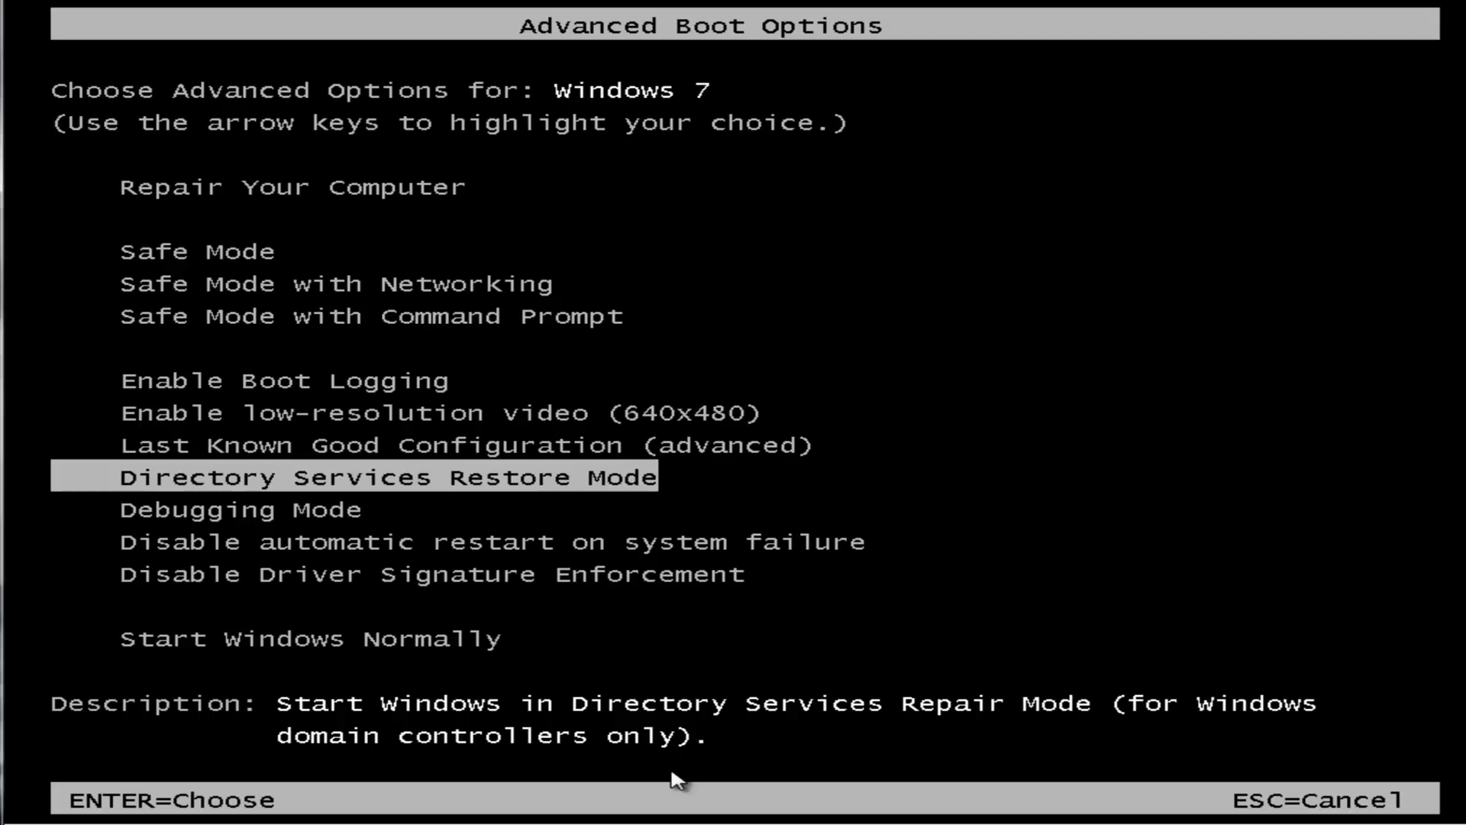
key("Up")
key("Up")
key("Up")
key("Up")
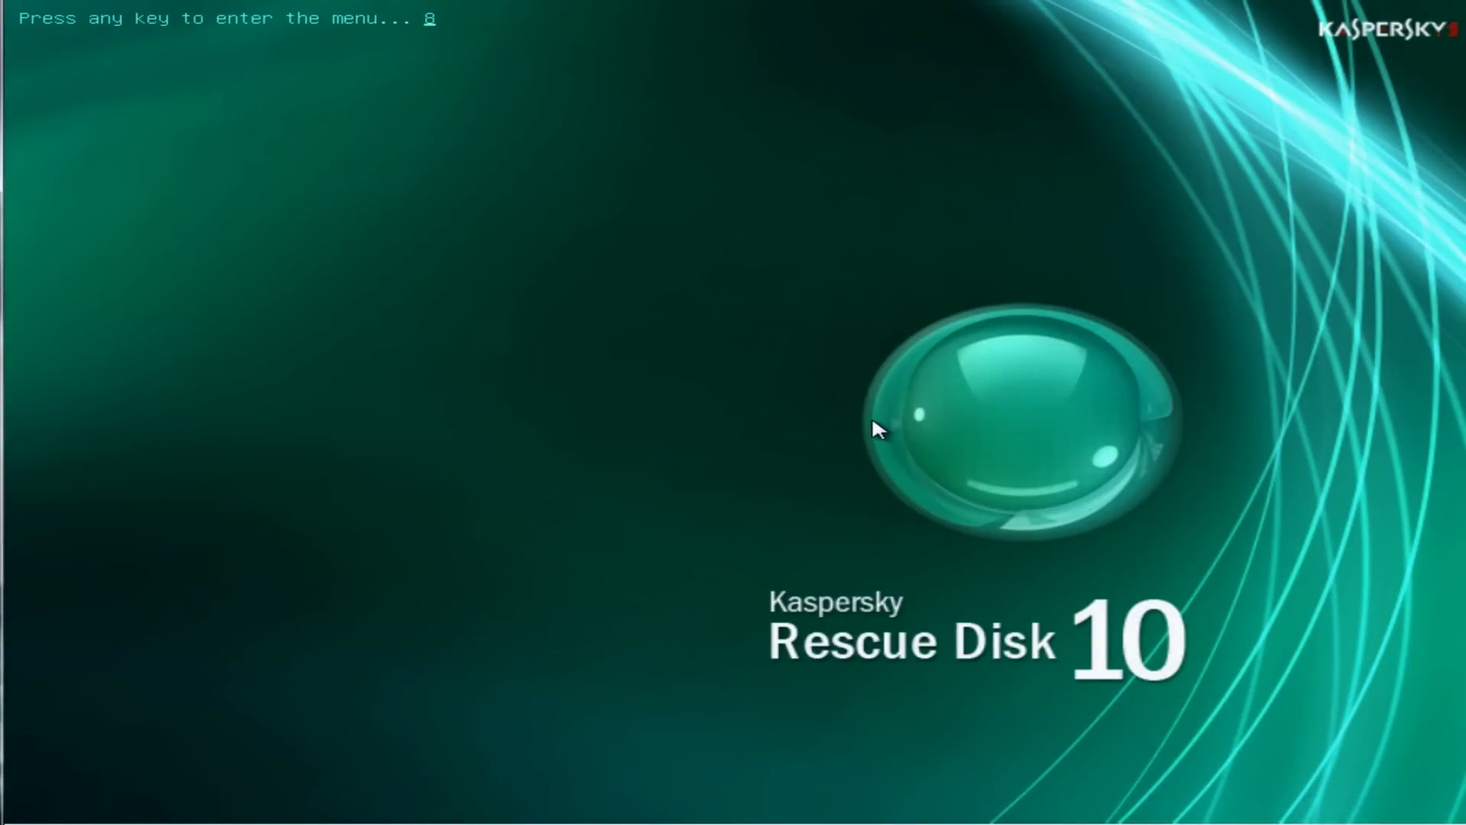
Enter the rescue boot menu, pick English, accept the EULA with 1, and start Graphic Mode
key("Return")
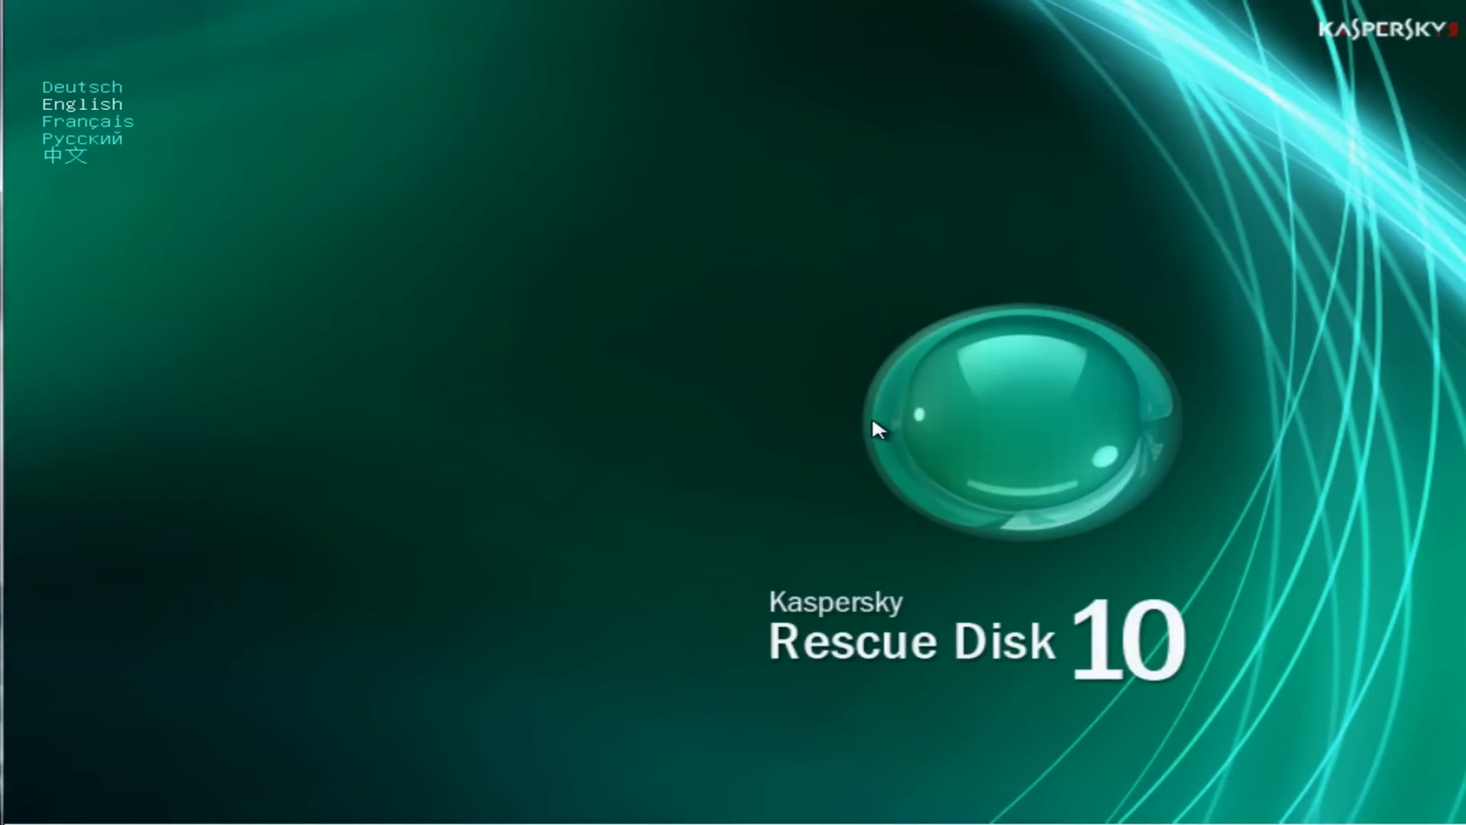
key("Return")
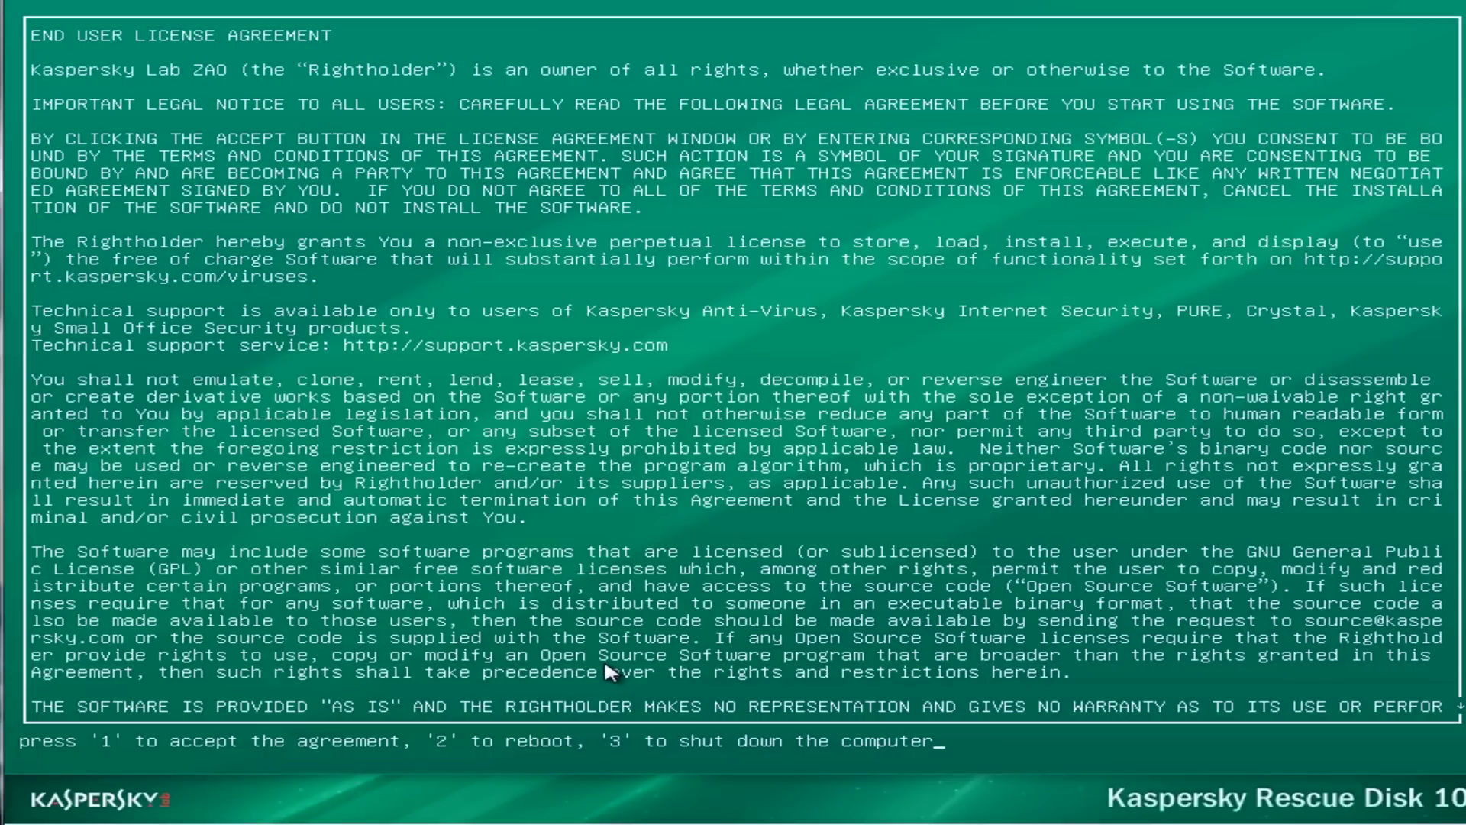
key("1")
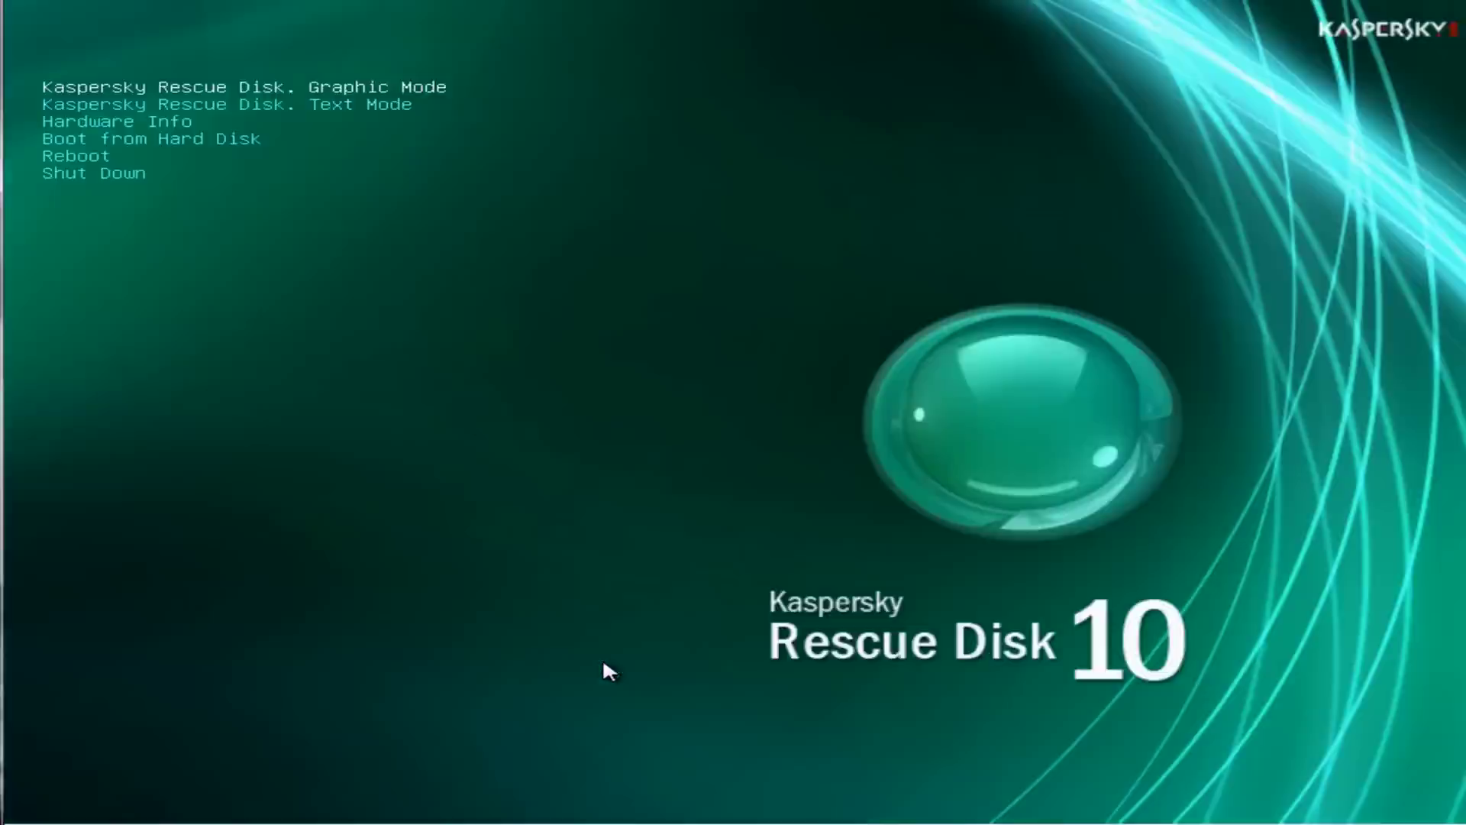
key("Return")
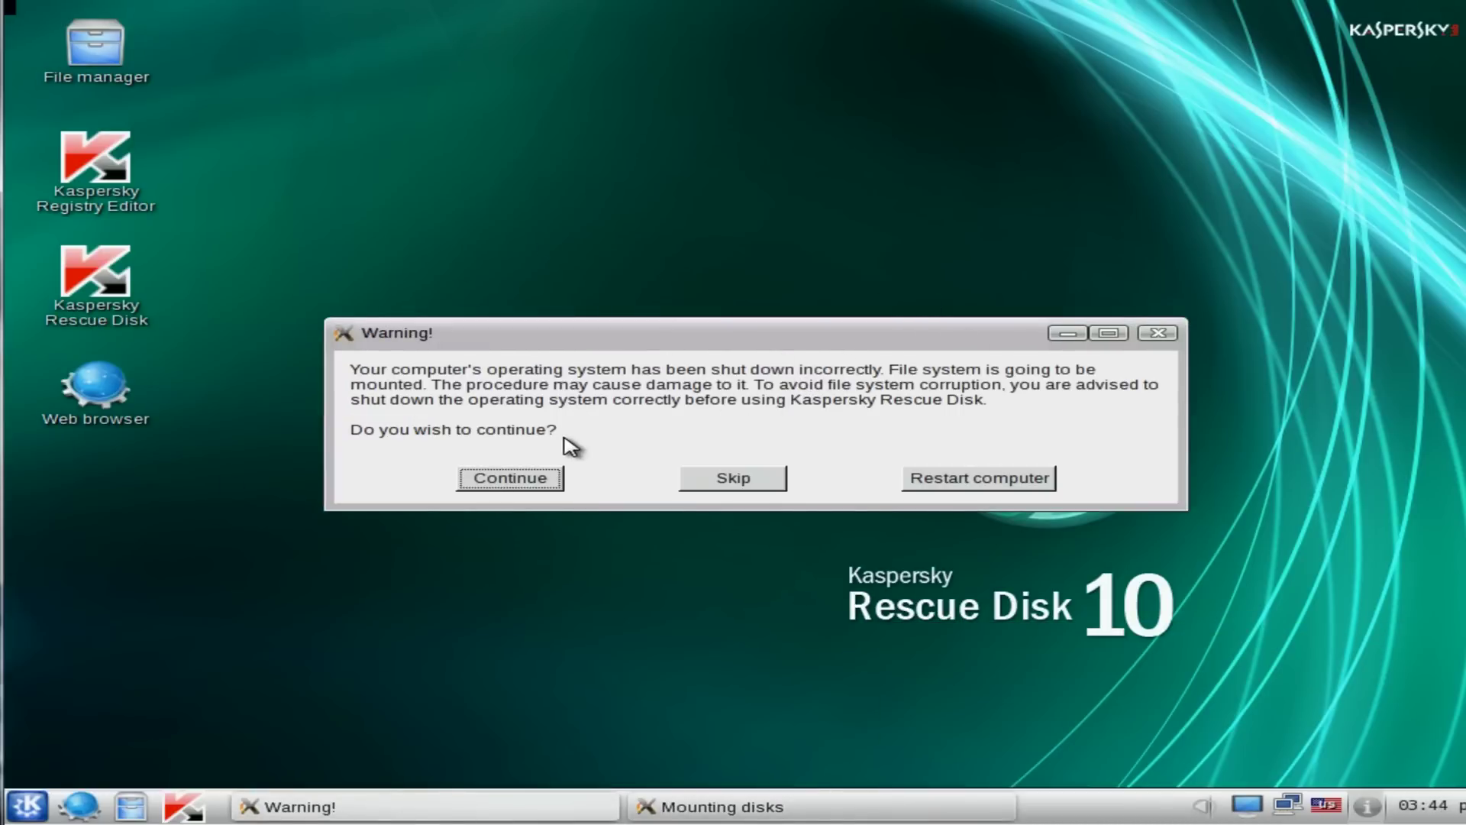
Continue past the unclean-shutdown warning to mount the disks, then minimize the Kaspersky Rescue Disk window
left_click(500, 479)
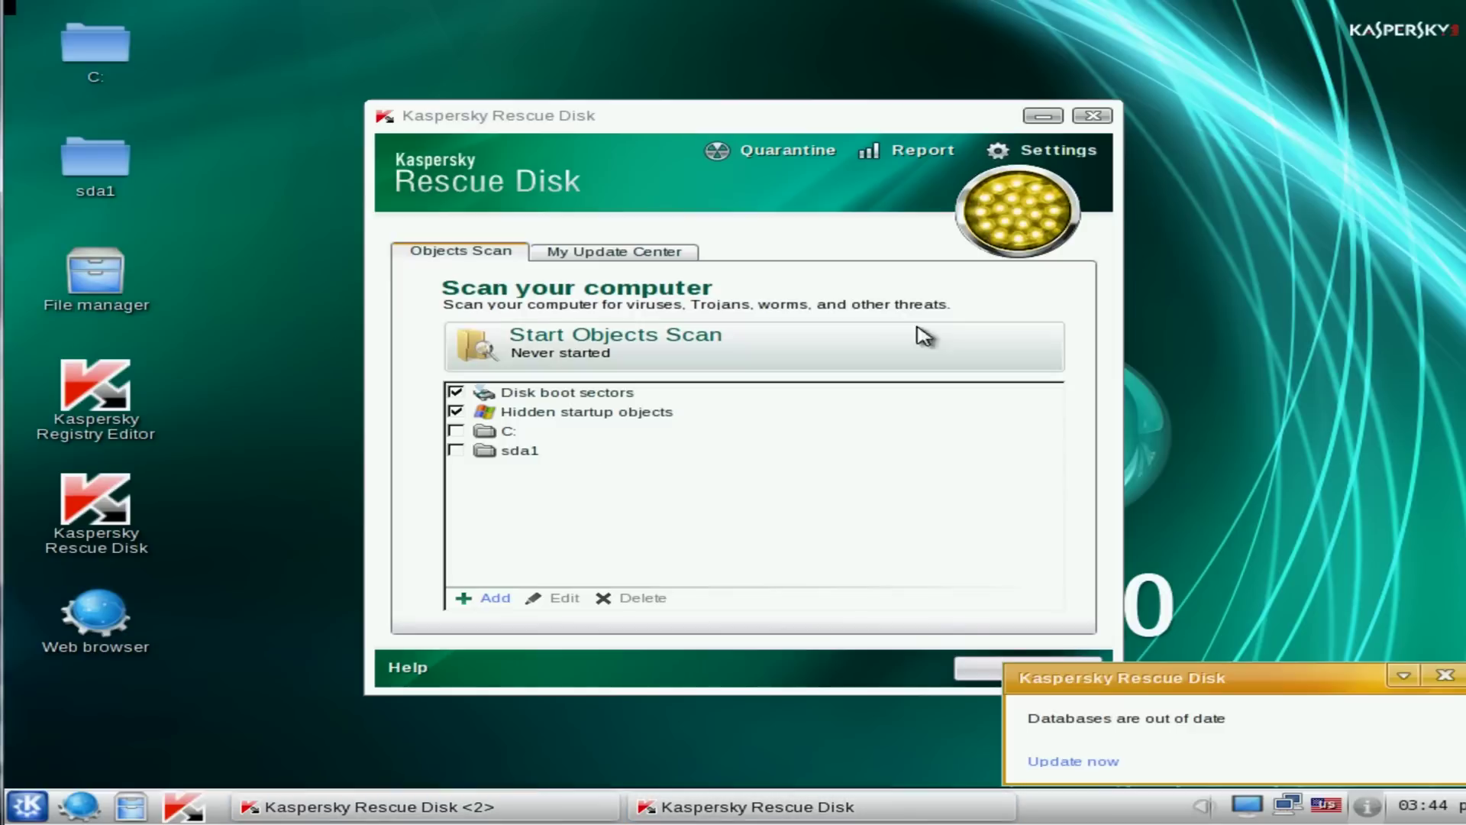
left_click(1042, 117)
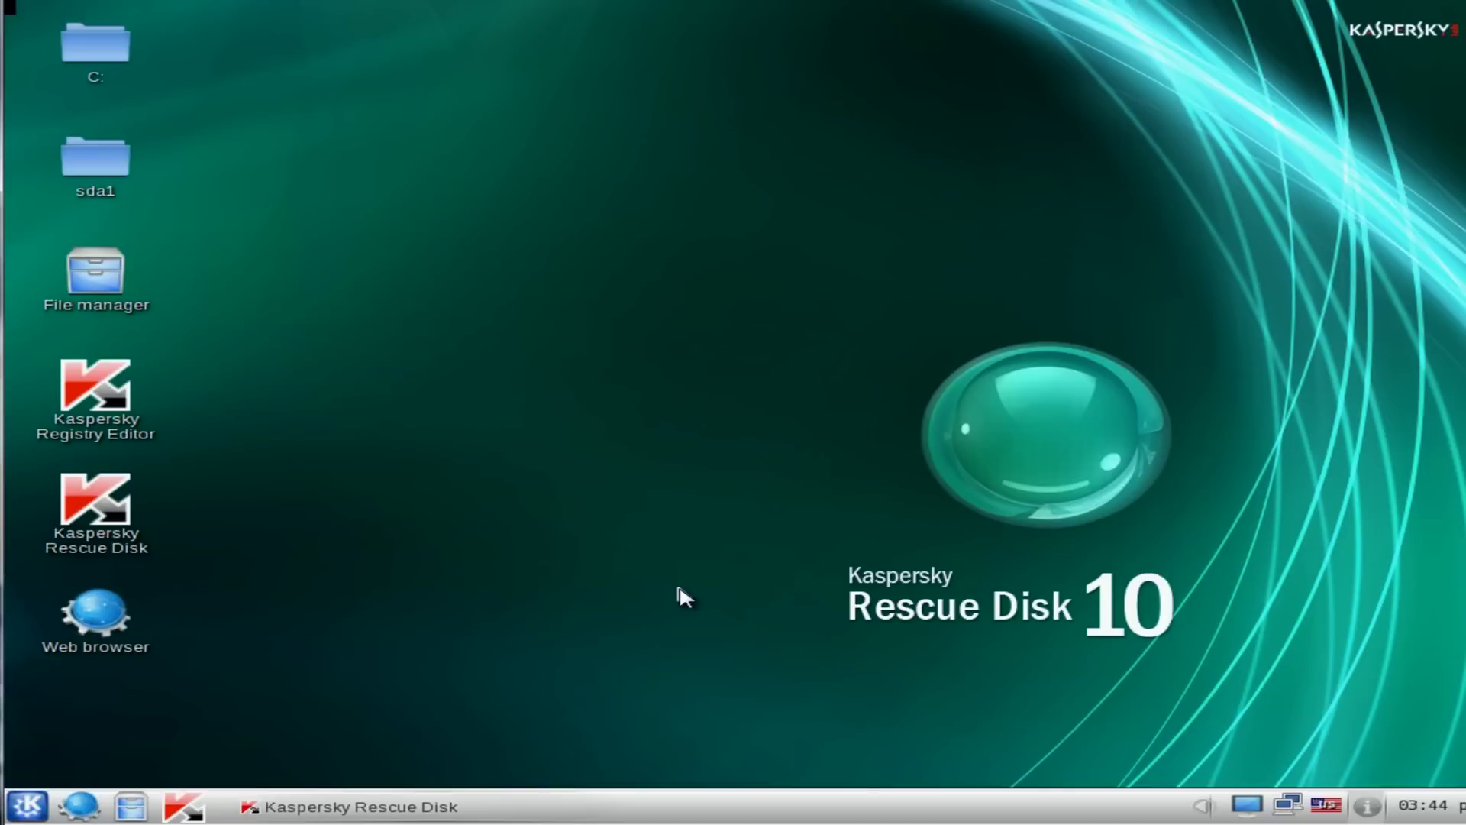
left_click(92, 54)
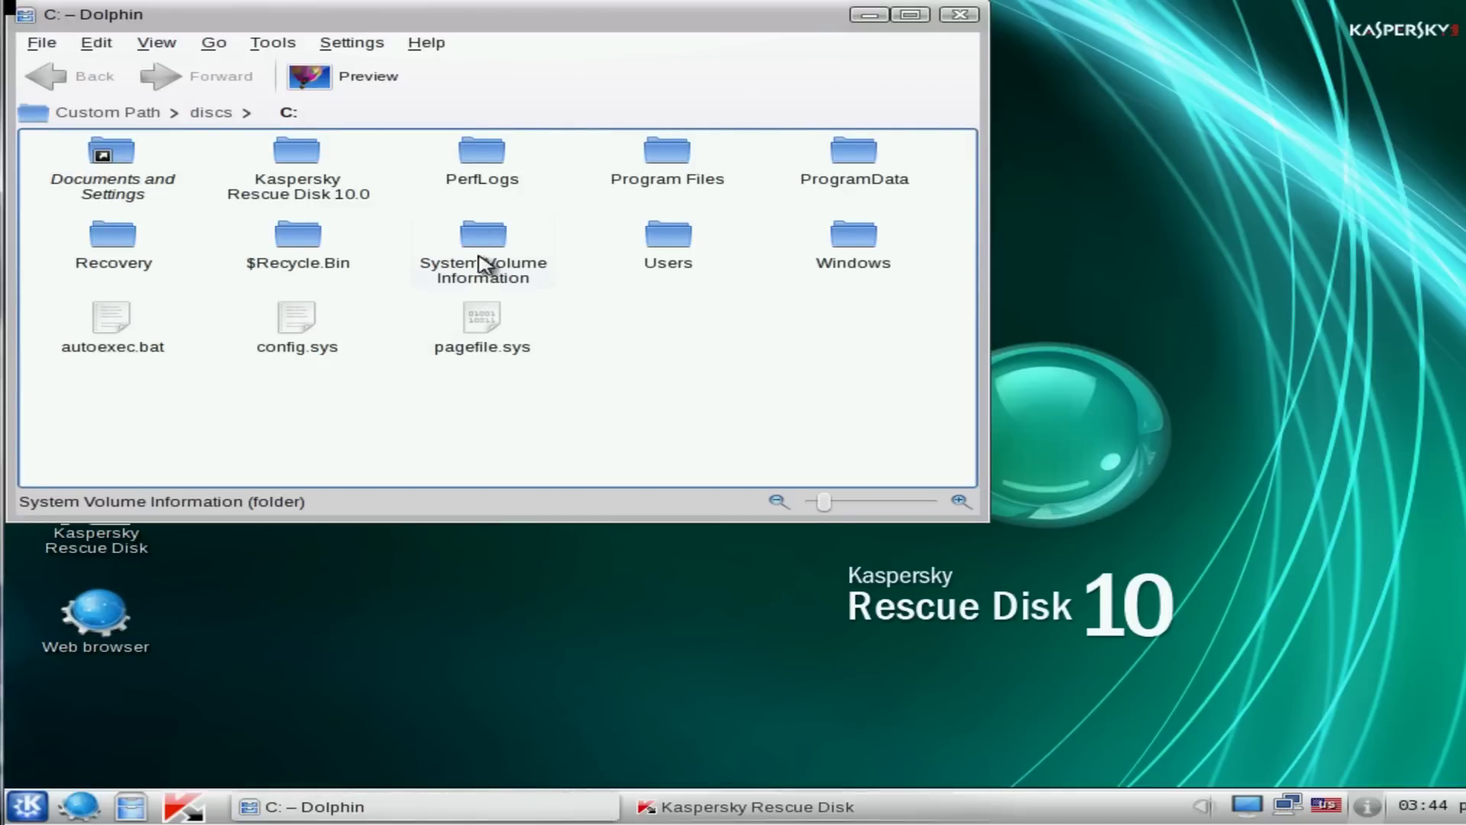
left_click(958, 17)
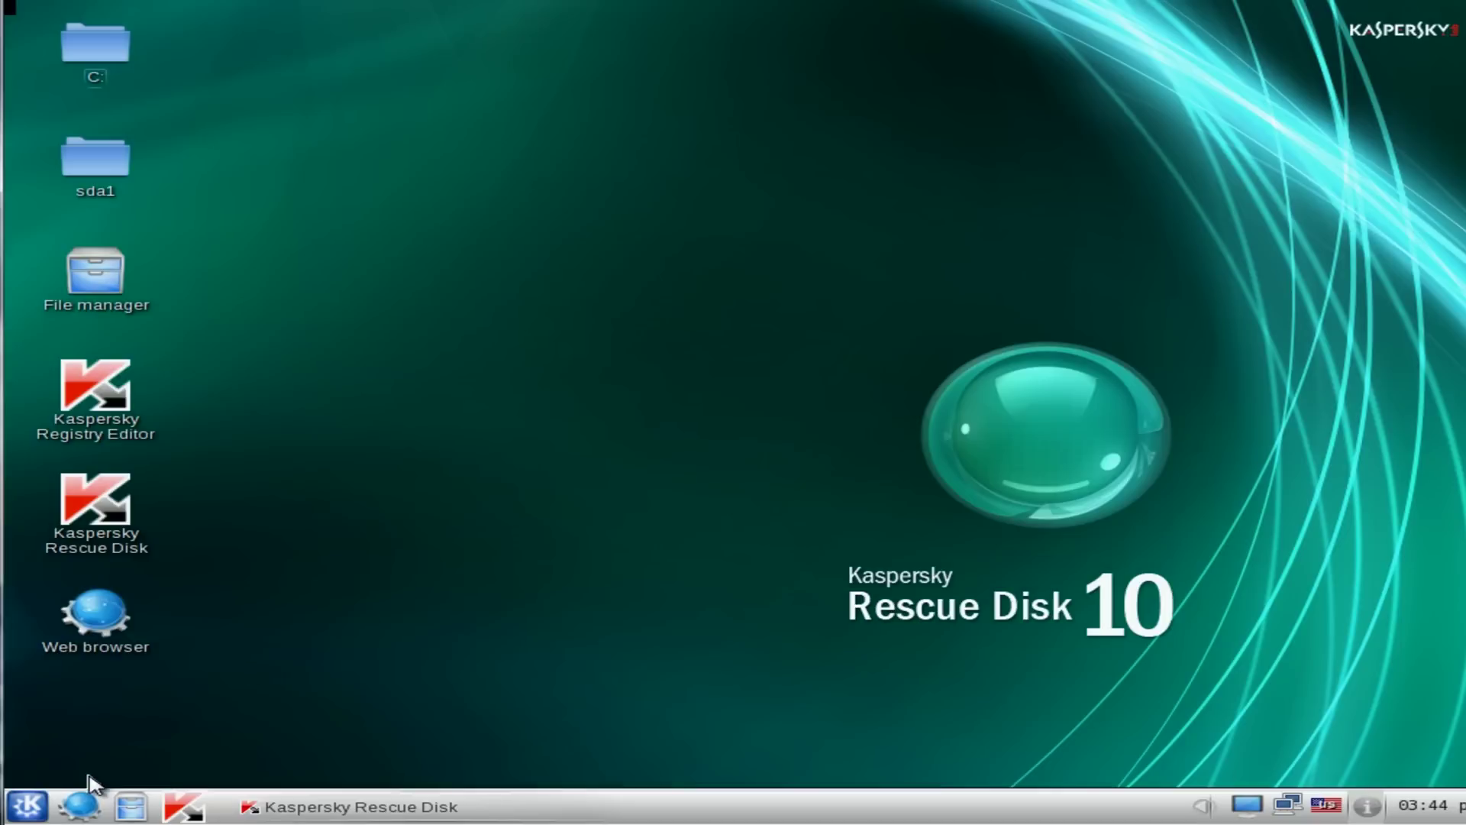
Launch Terminal from the K menu and type 'windows' at the root prompt
left_click(29, 806)
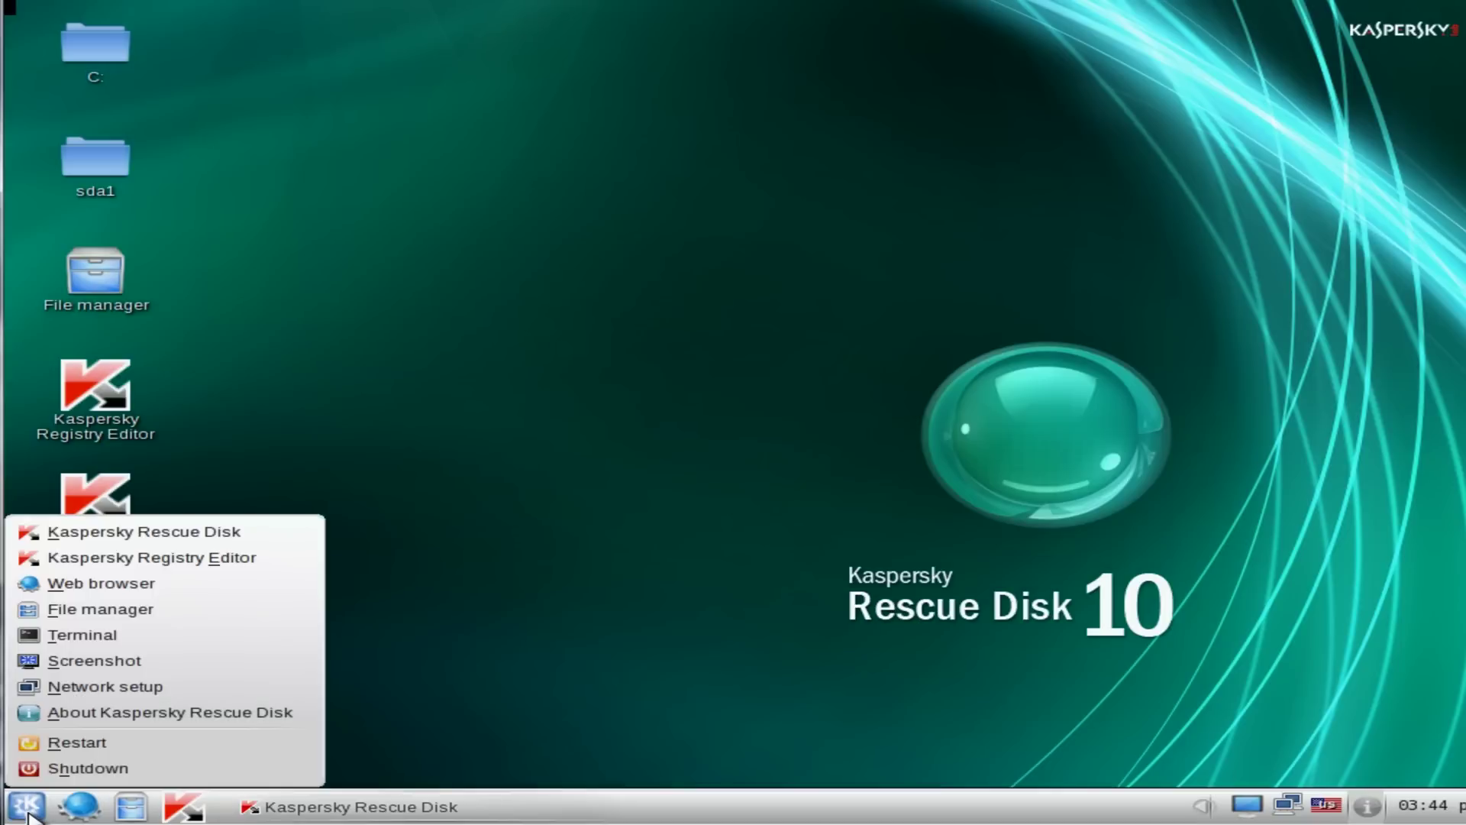
left_click(107, 640)
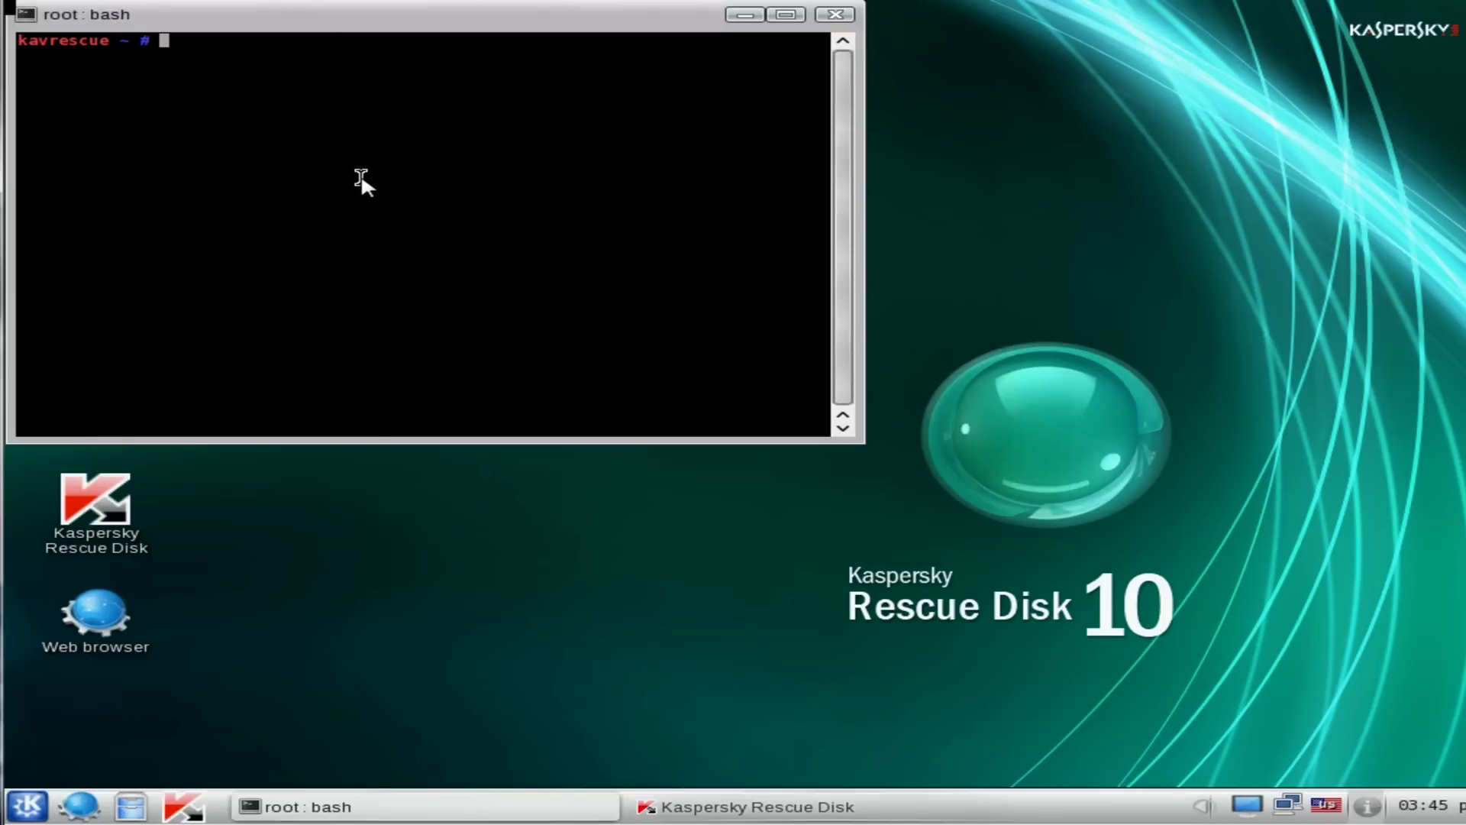
type("windows")
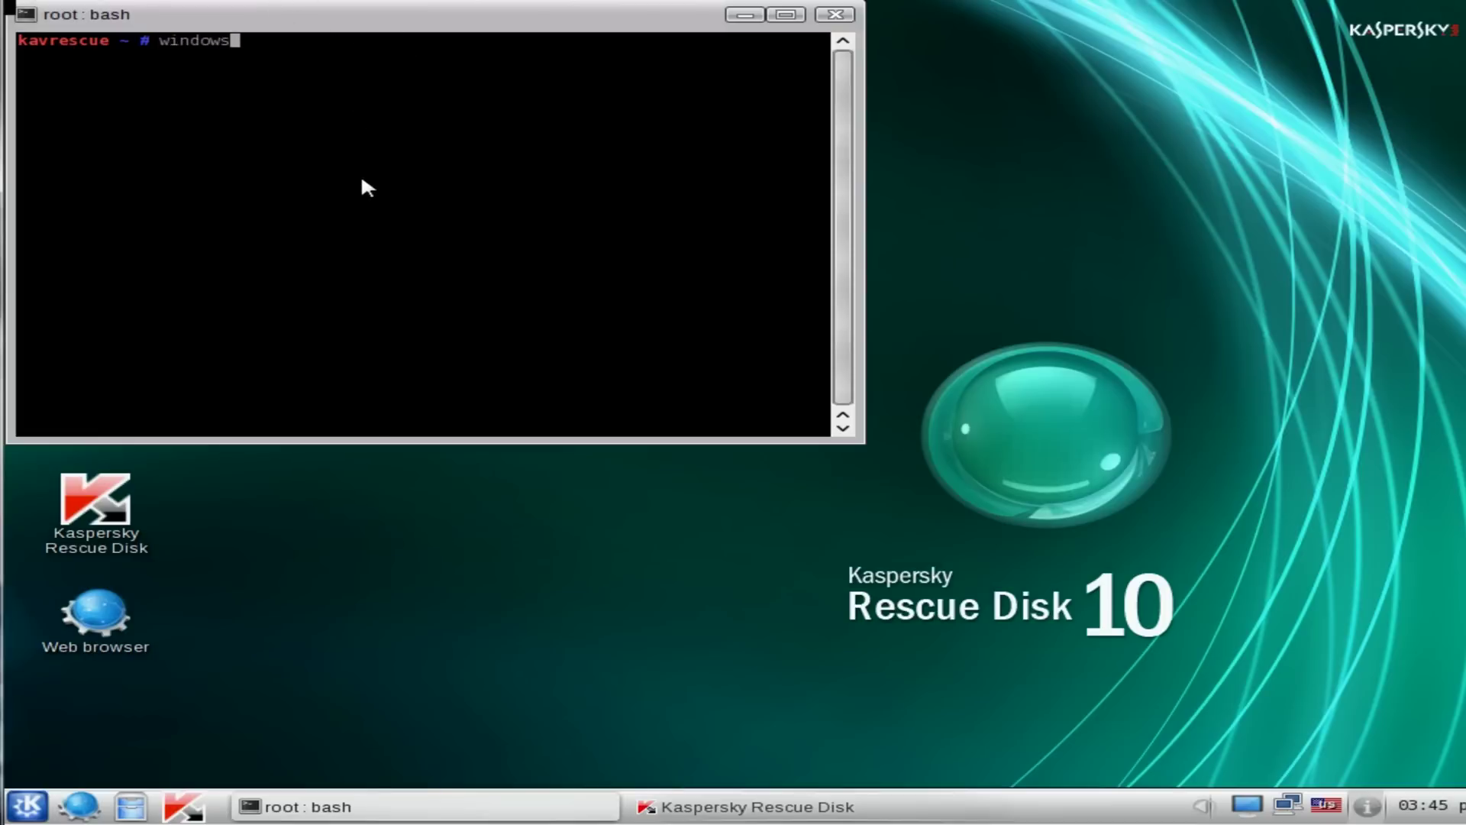
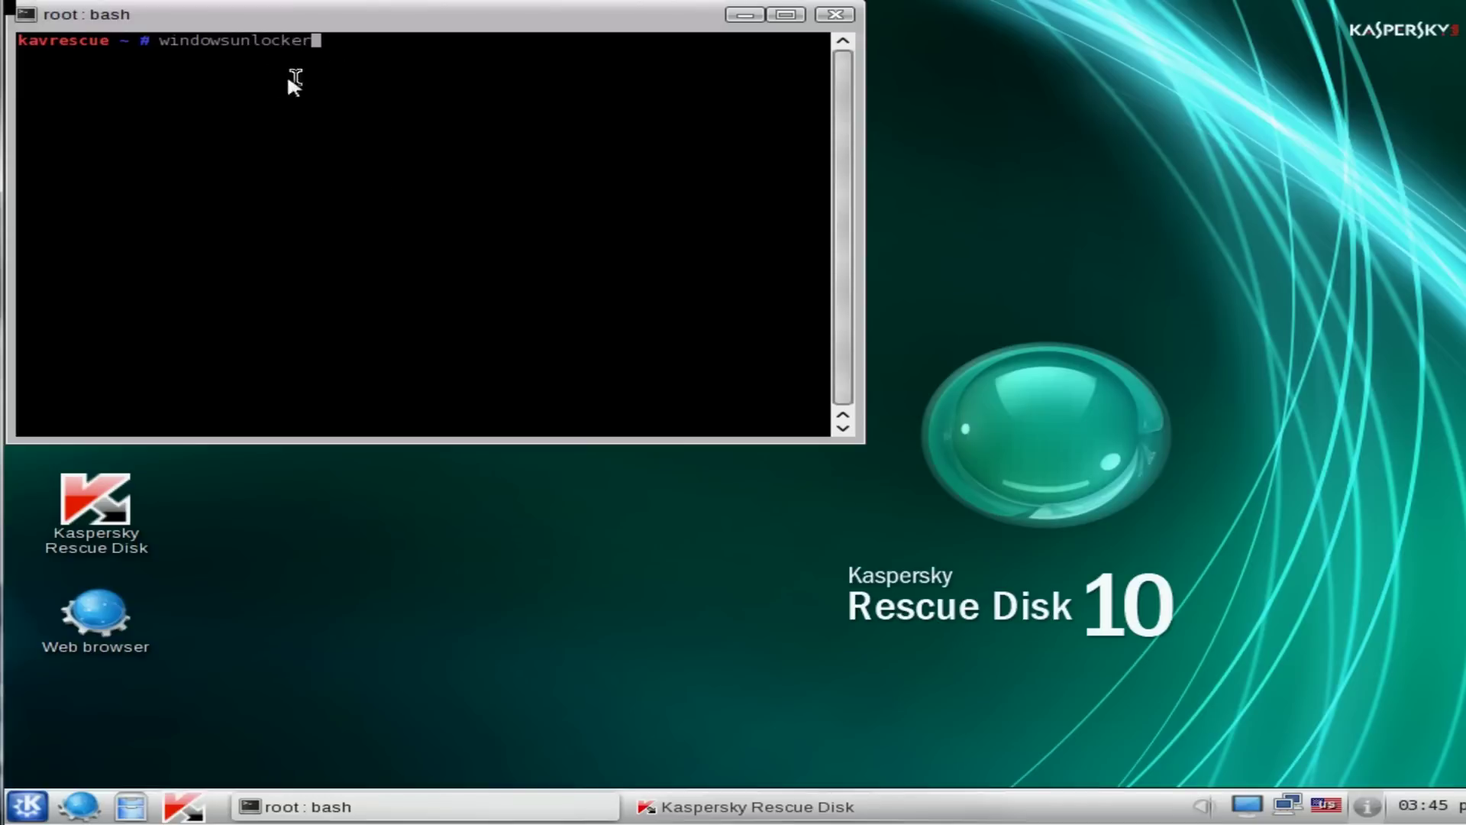
Run WindowsUnlocker with option 1 (Unlock Windows) to restore the Shell to Explorer.exe, then close the terminal
type("unlocker")
key("Return")
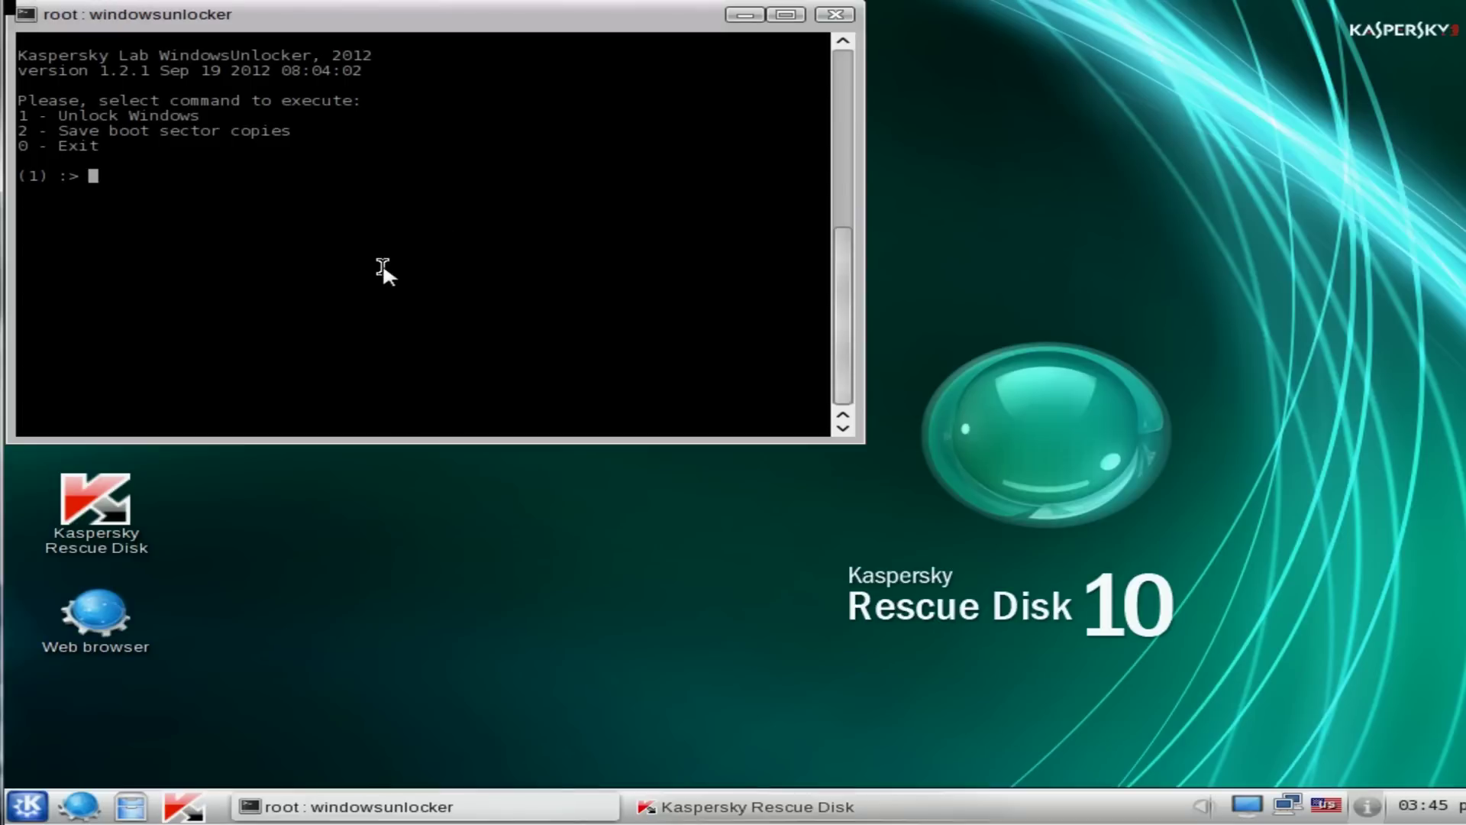
type("1")
key("Return")
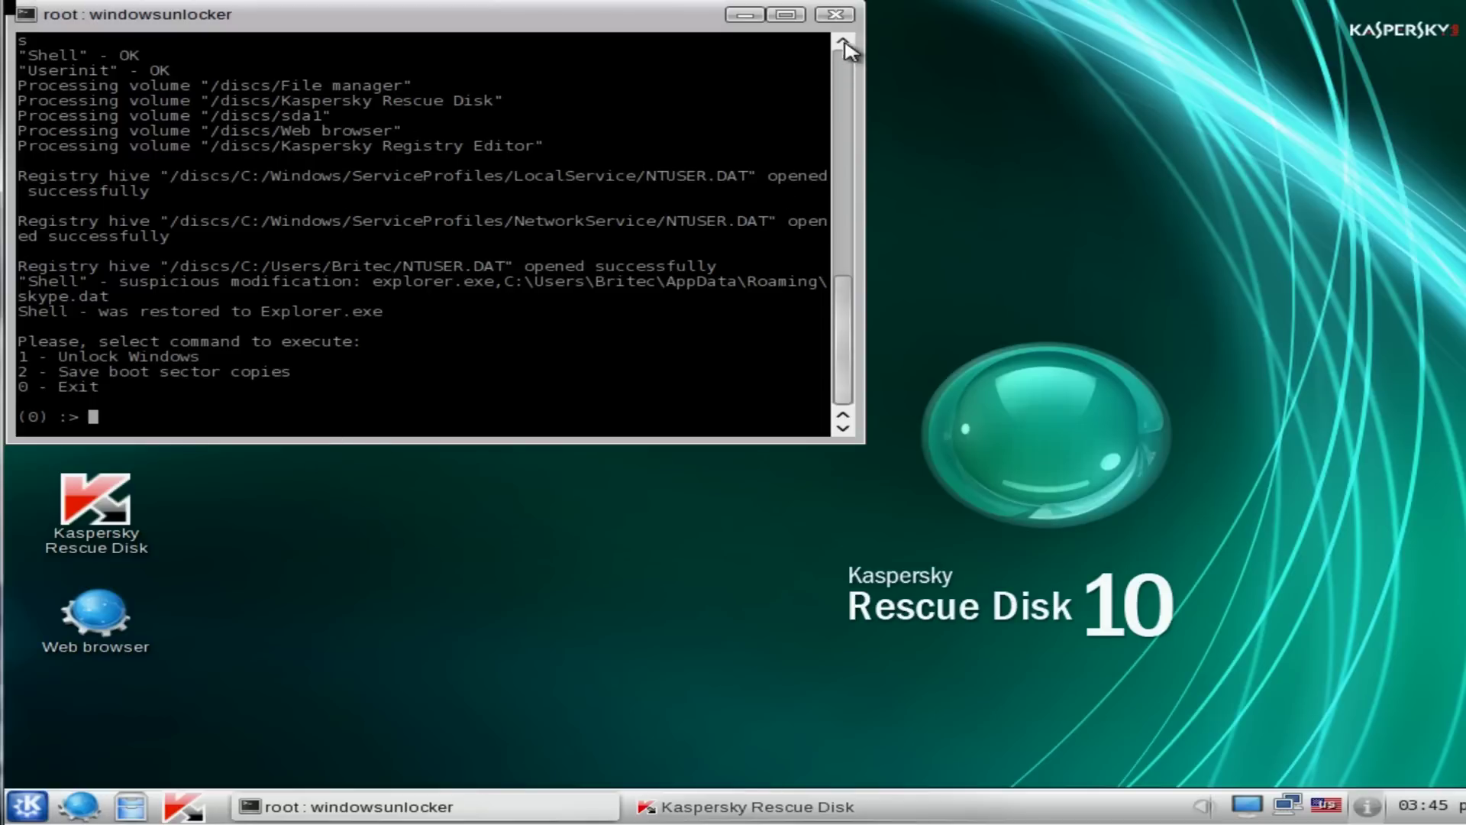
left_click(834, 15)
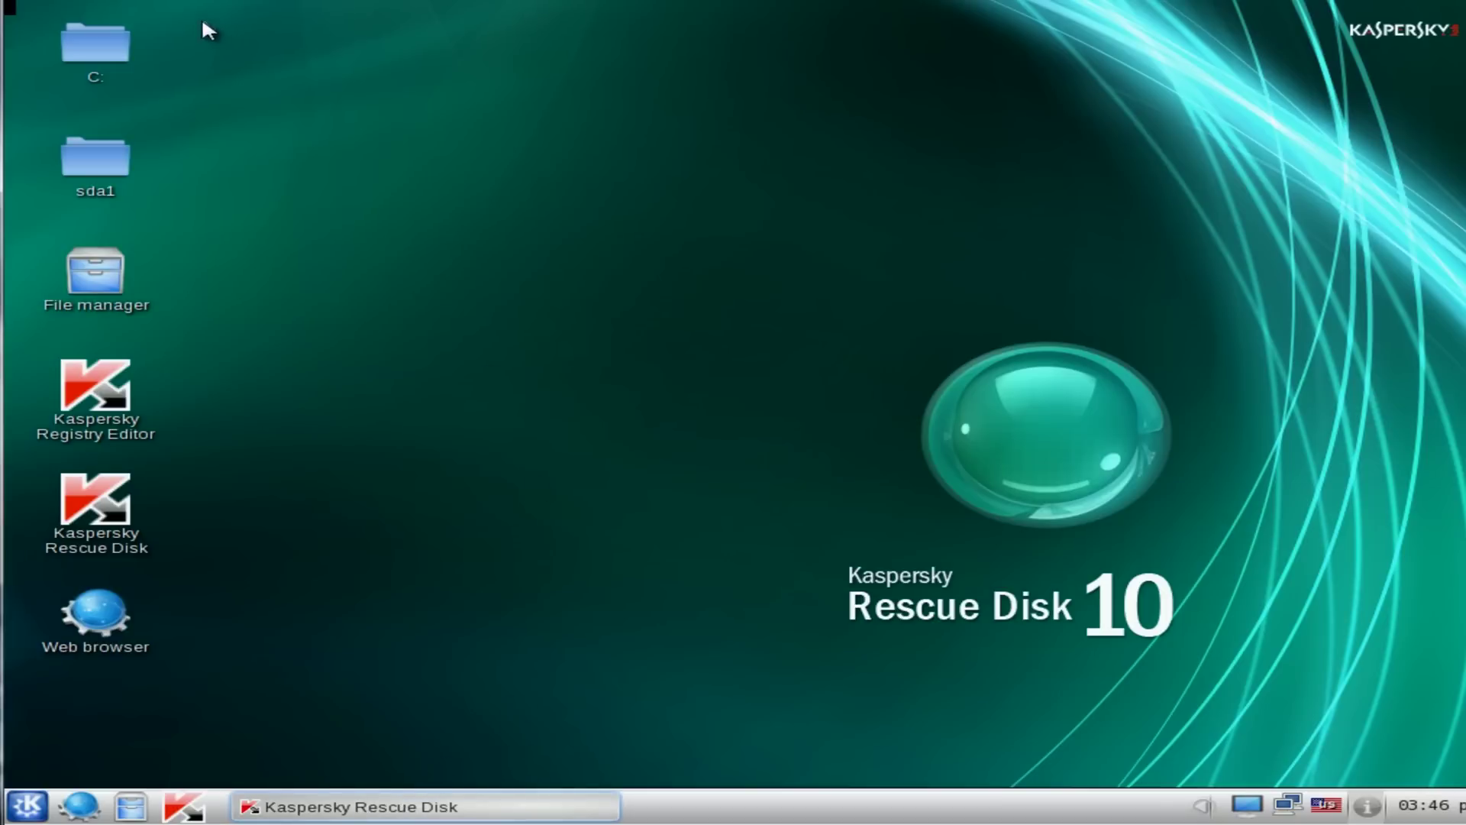
Shut down Kaspersky Rescue Disk from the K launcher menu so the PC restarts
left_click(29, 805)
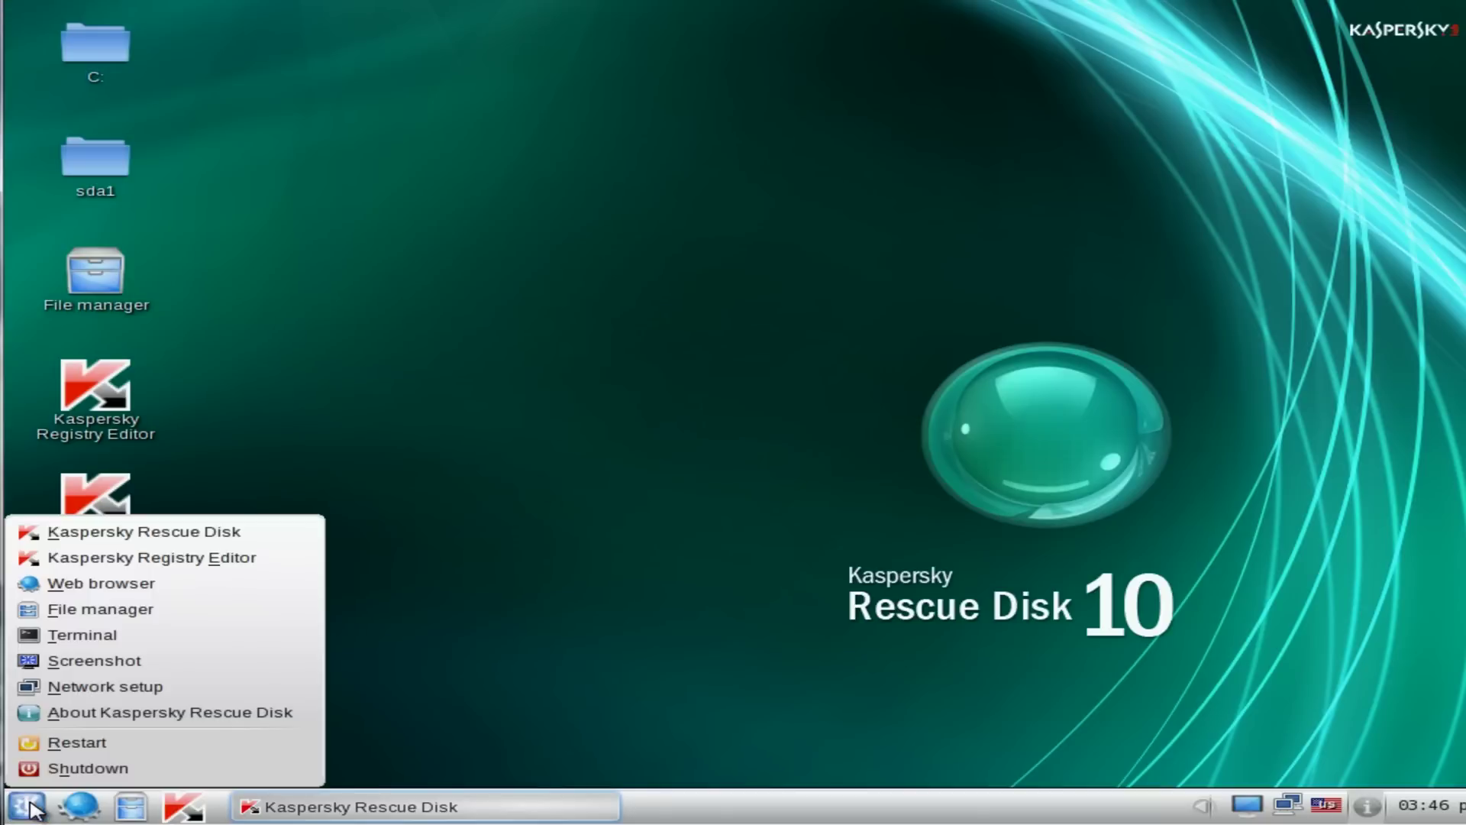
left_click(104, 770)
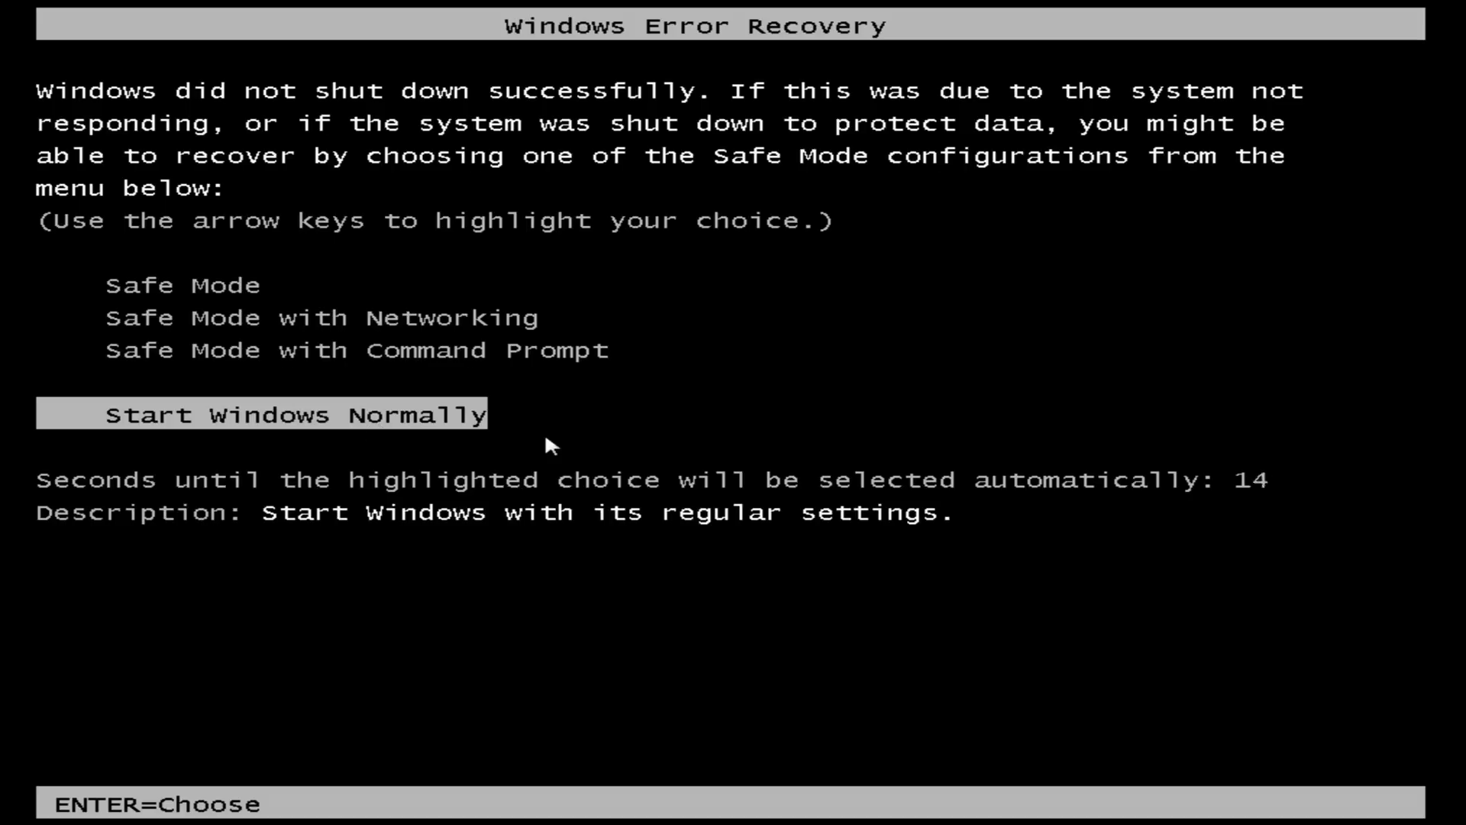
Choose Start Windows Normally on the Windows Error Recovery screen
key("Return")
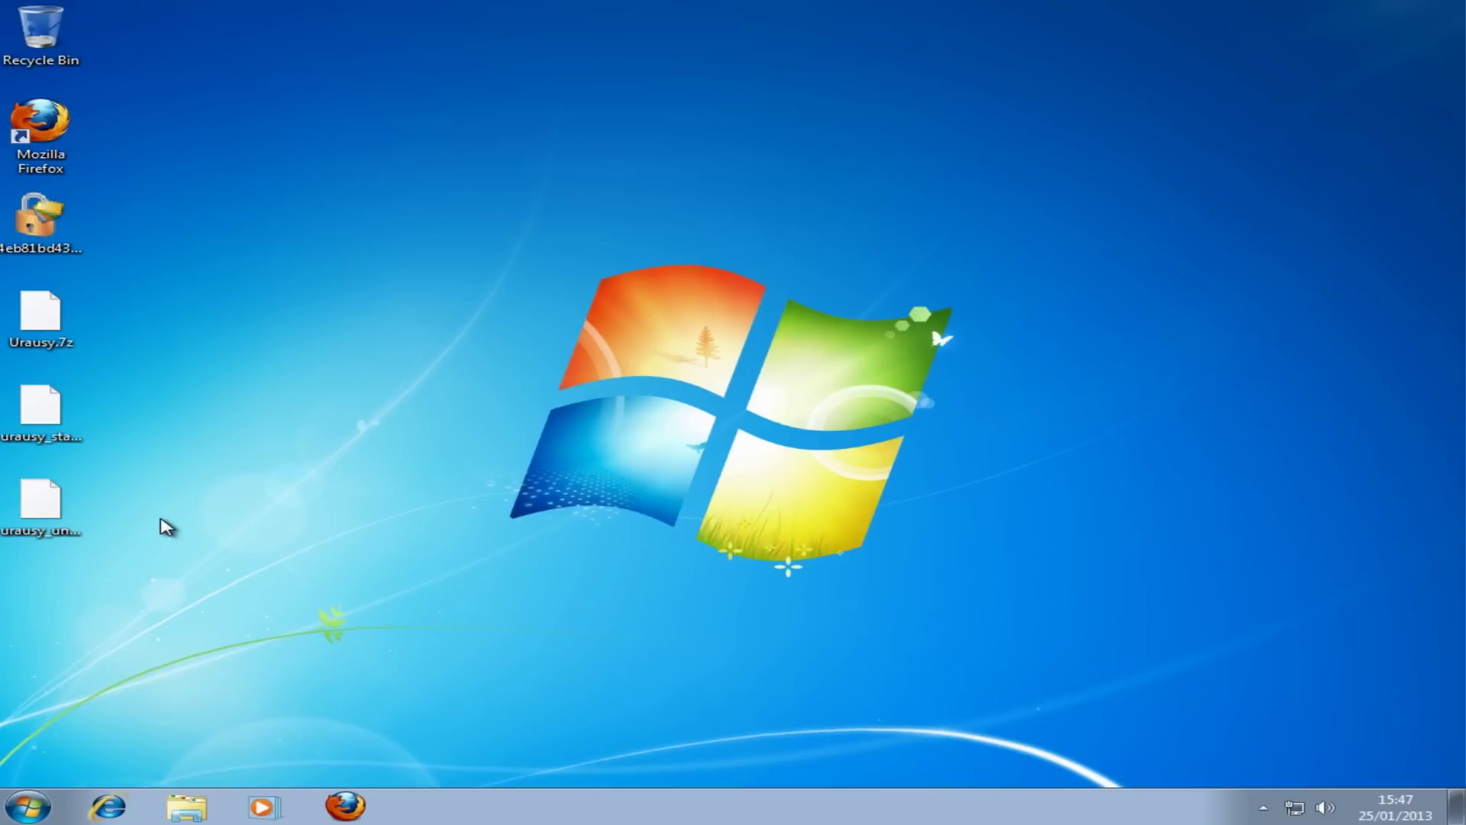
Delete the four Urausy ransomware files from the desktop and launch Mozilla Firefox
left_click_drag(224, 547, 4, 170)
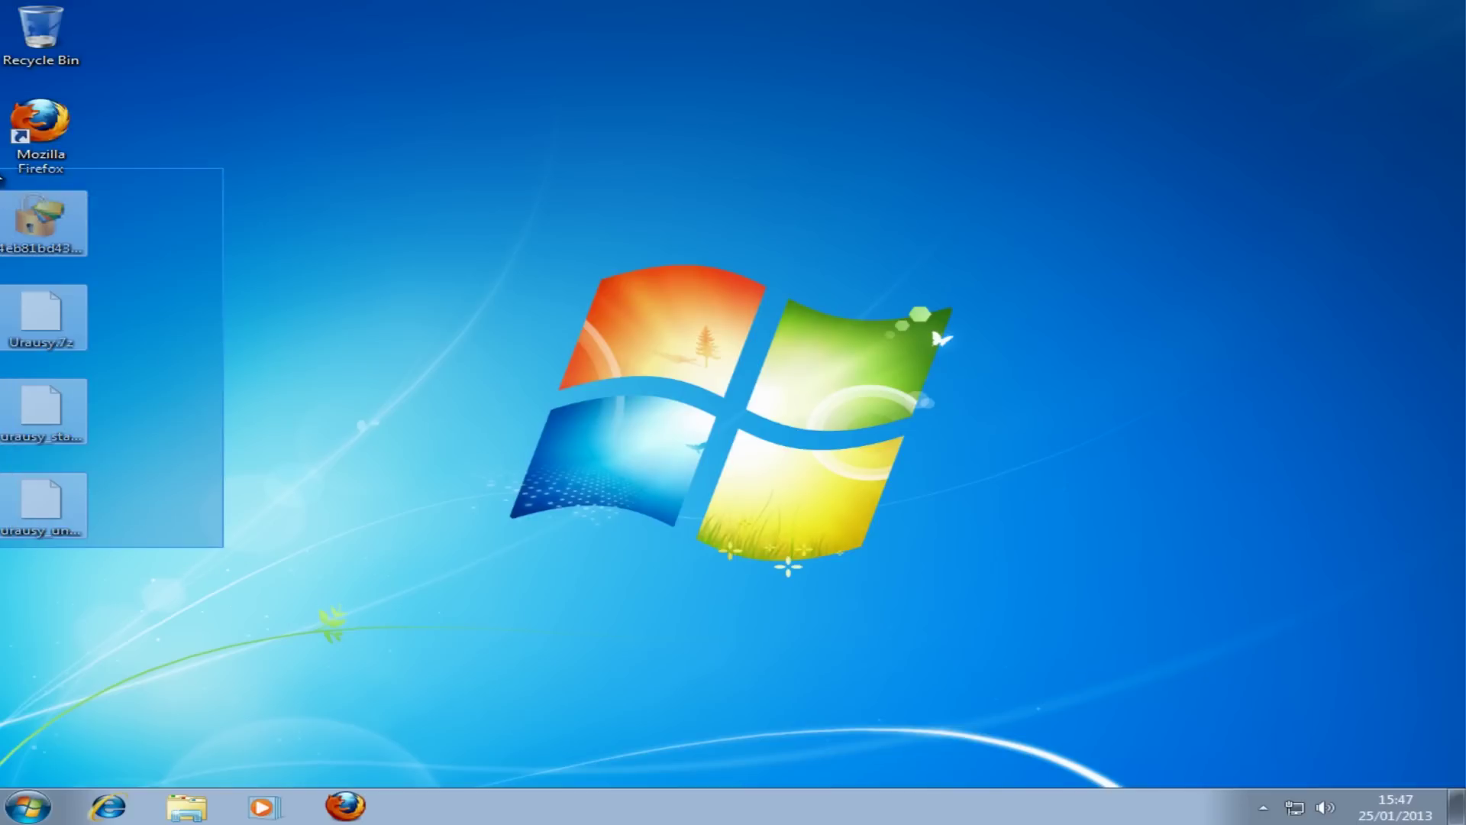
right_click(87, 220)
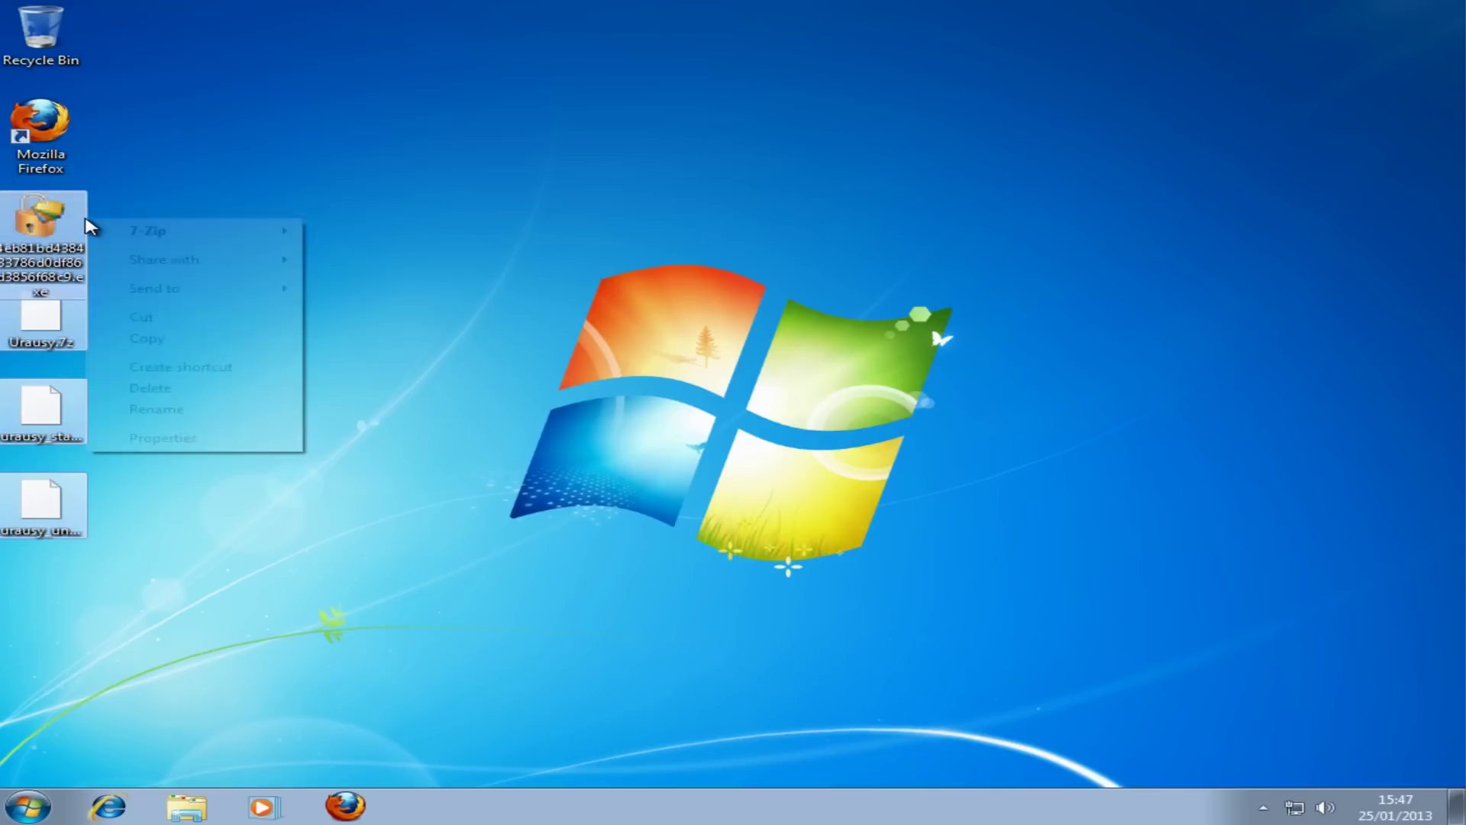
left_click(194, 391)
left_click(834, 416)
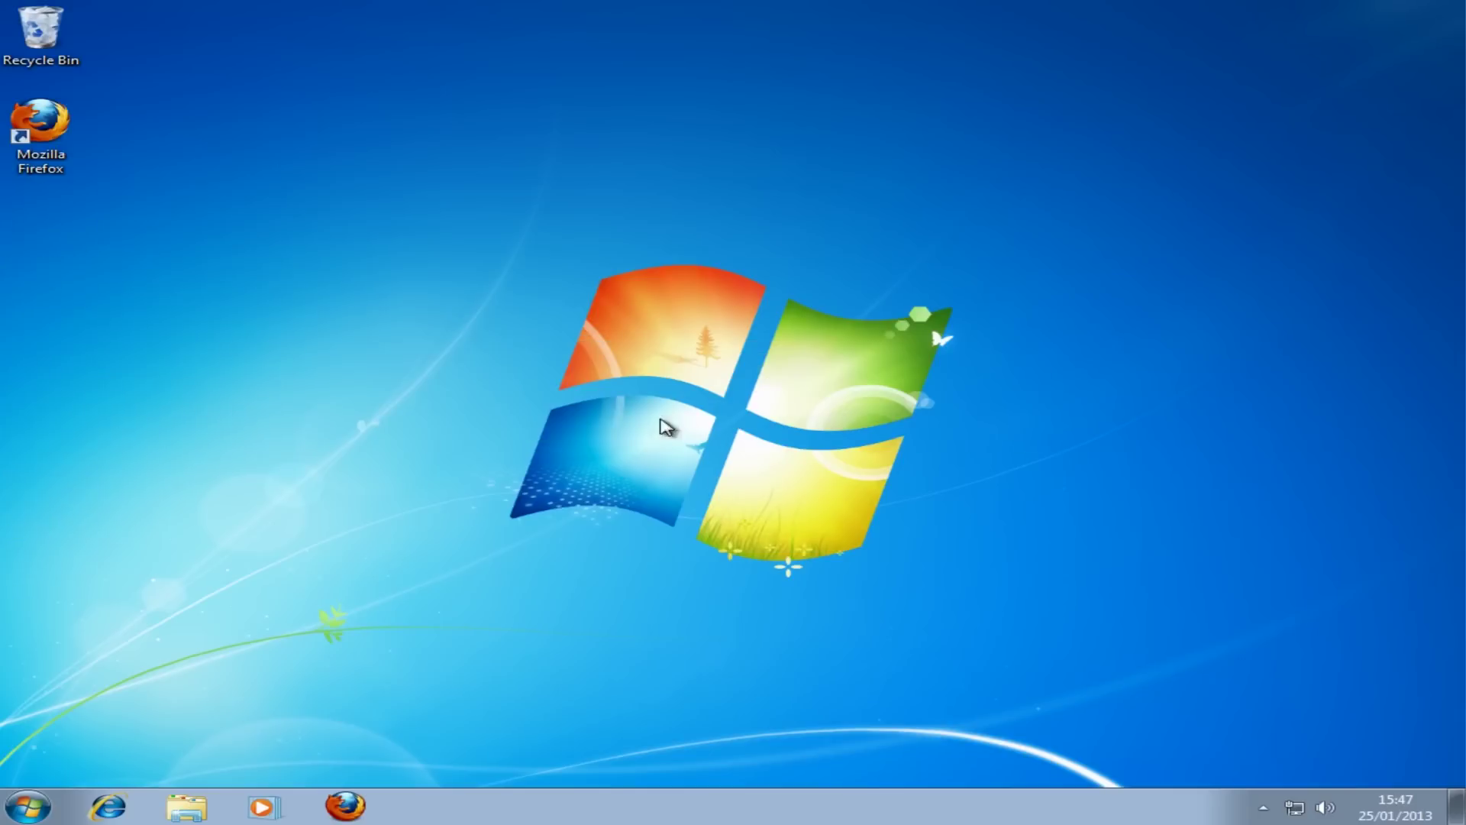
double_click(84, 137)
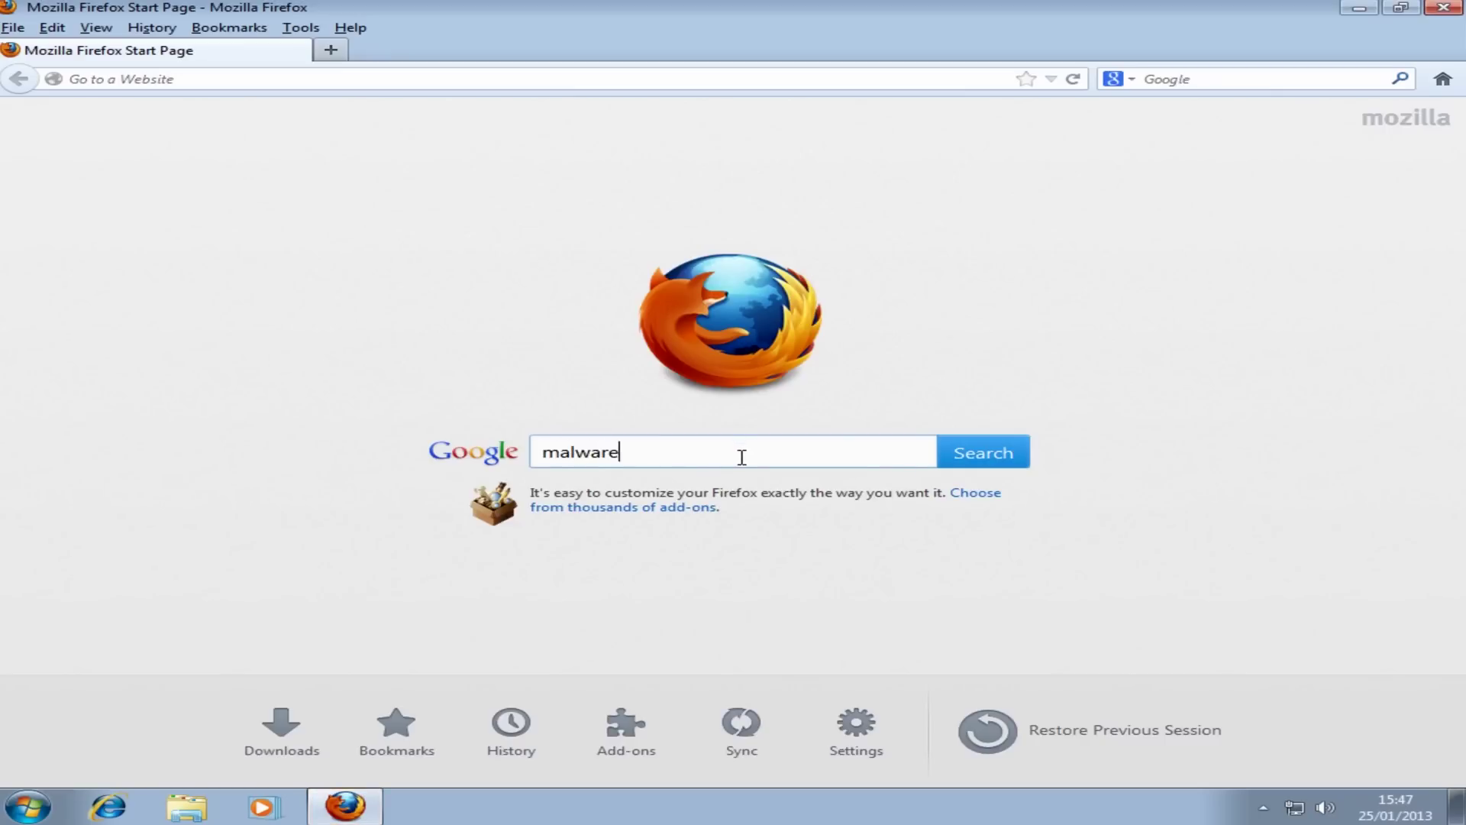
Search Google for malwarebytes, open the malwarebytes.org result and download mbam-setup to the desktop
key("Return")
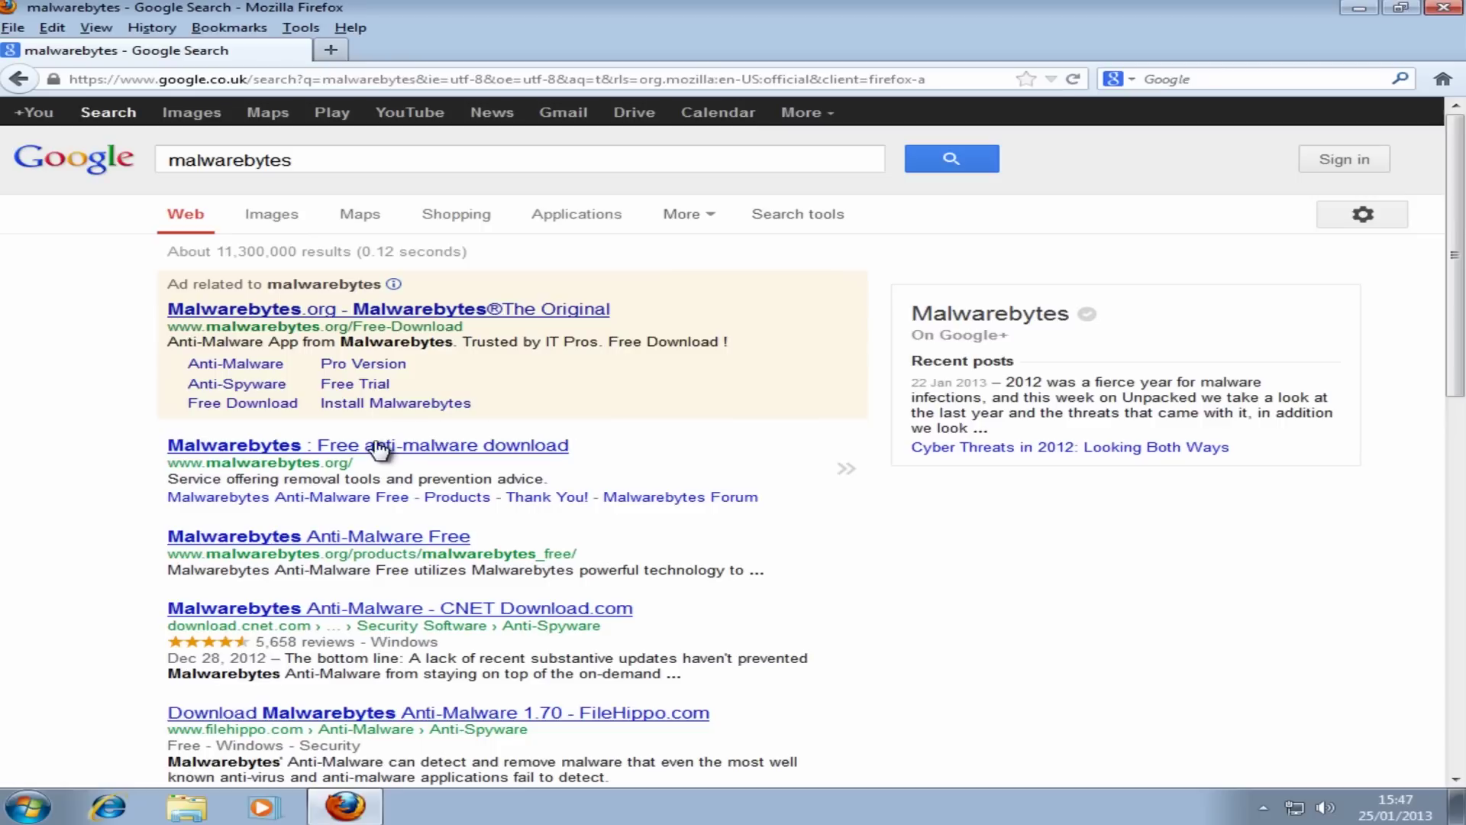
left_click(374, 452)
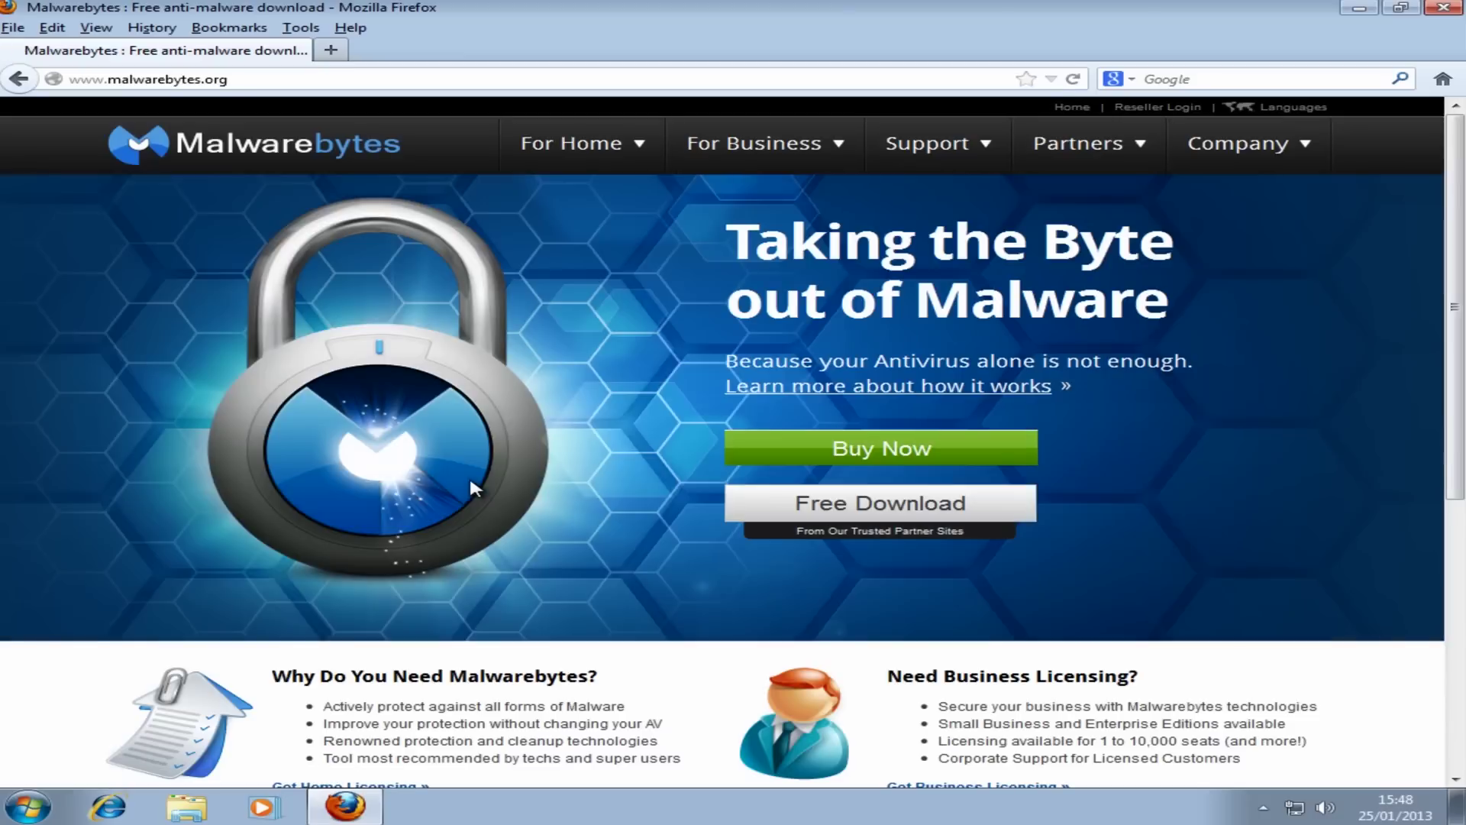
left_click(911, 507)
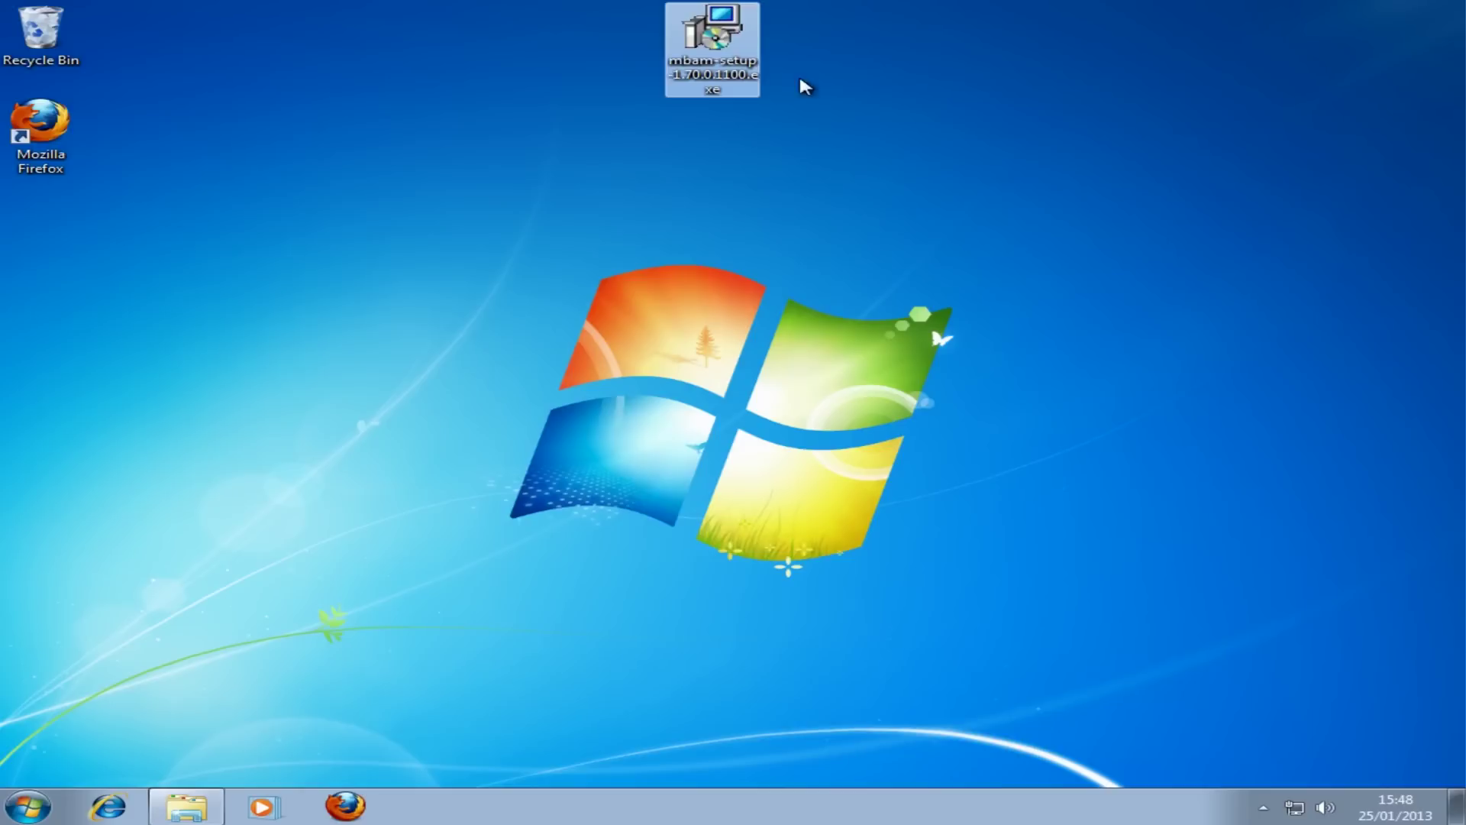
left_click_drag(718, 33, 718, 224)
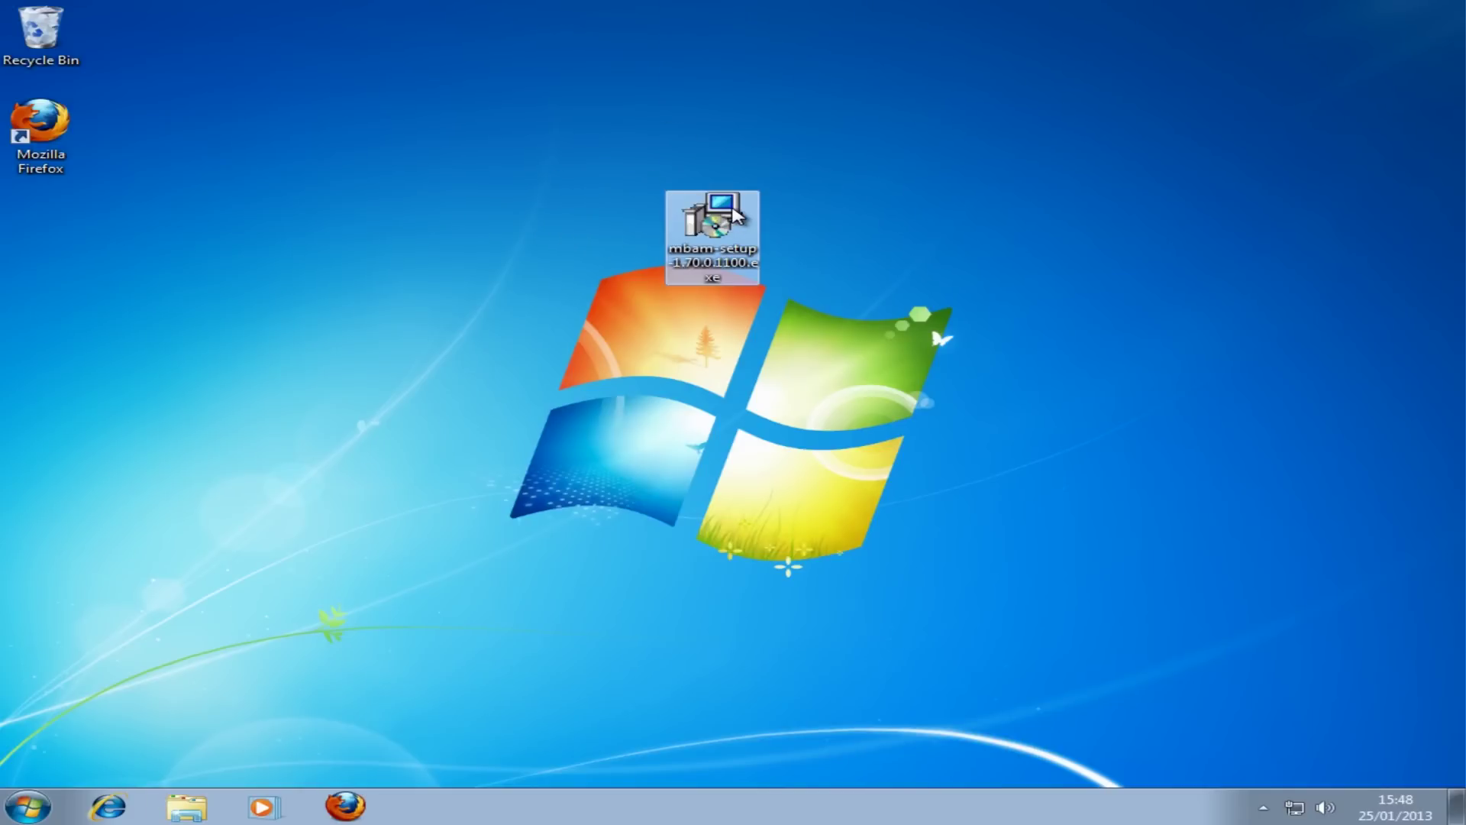
Launch mbam-setup, allow it to run, choose English and accept the licence agreement
double_click(733, 213)
left_click(835, 416)
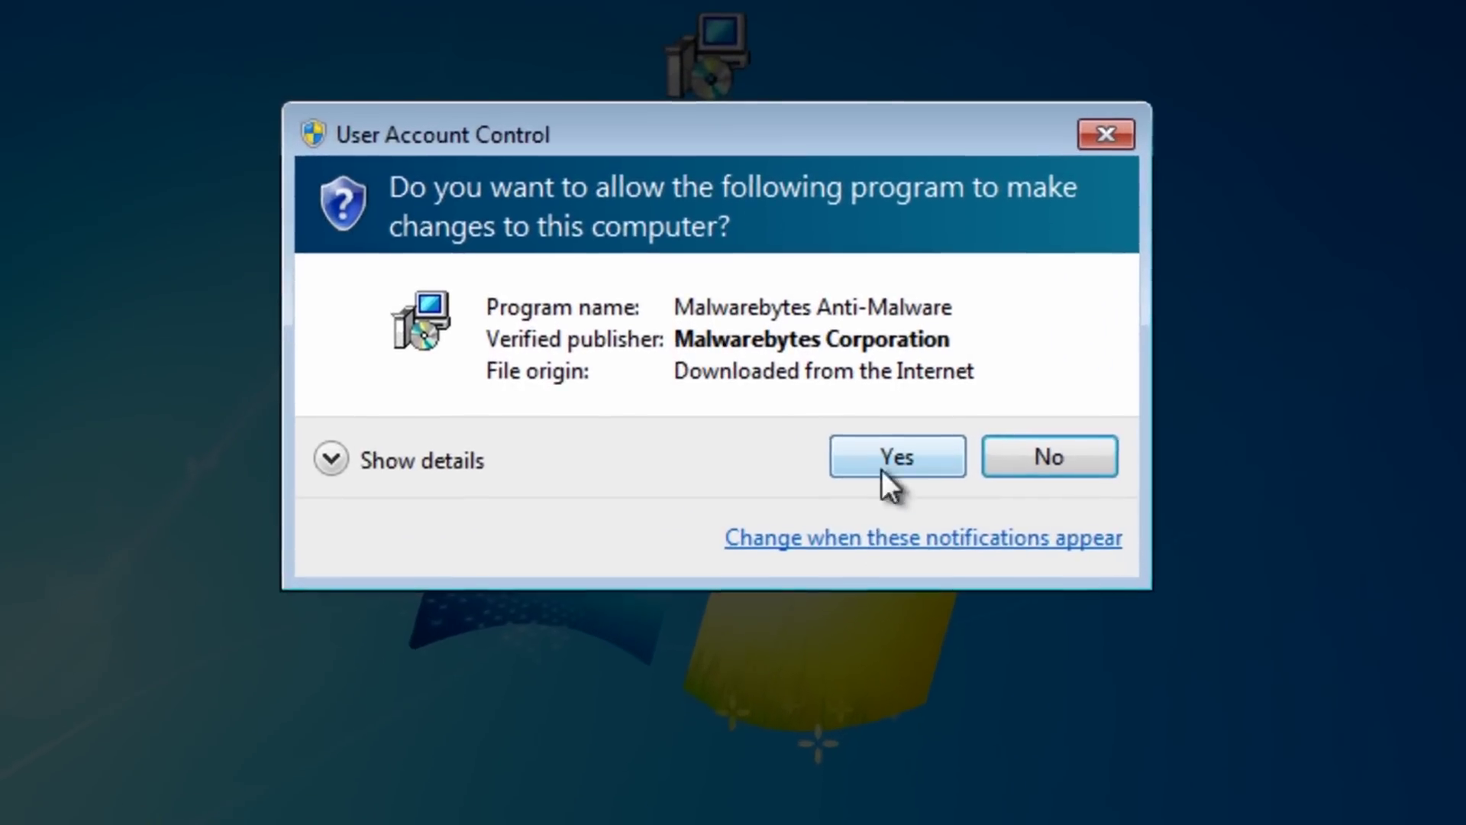
left_click(833, 432)
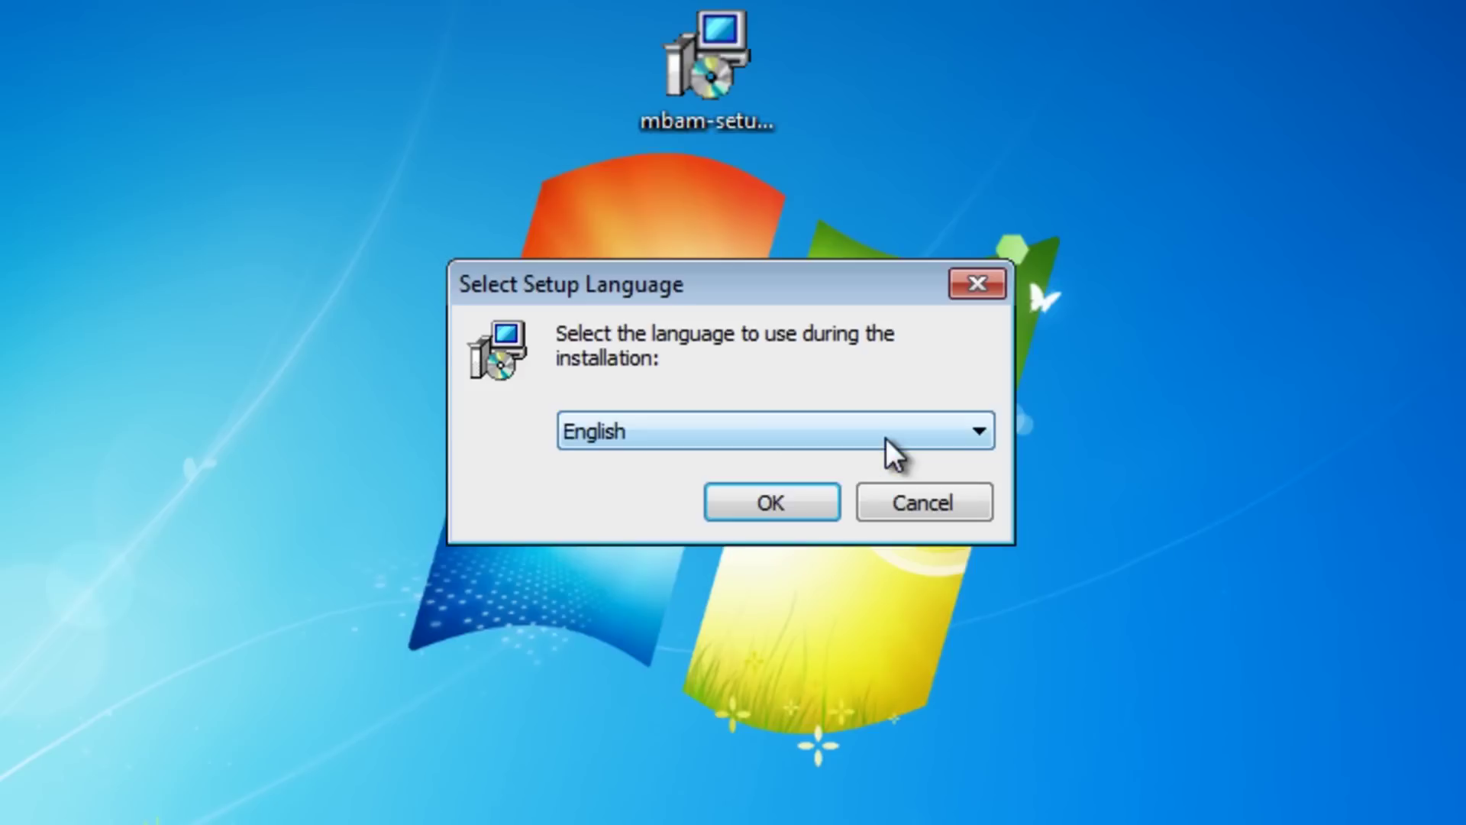
left_click(831, 500)
left_click(941, 720)
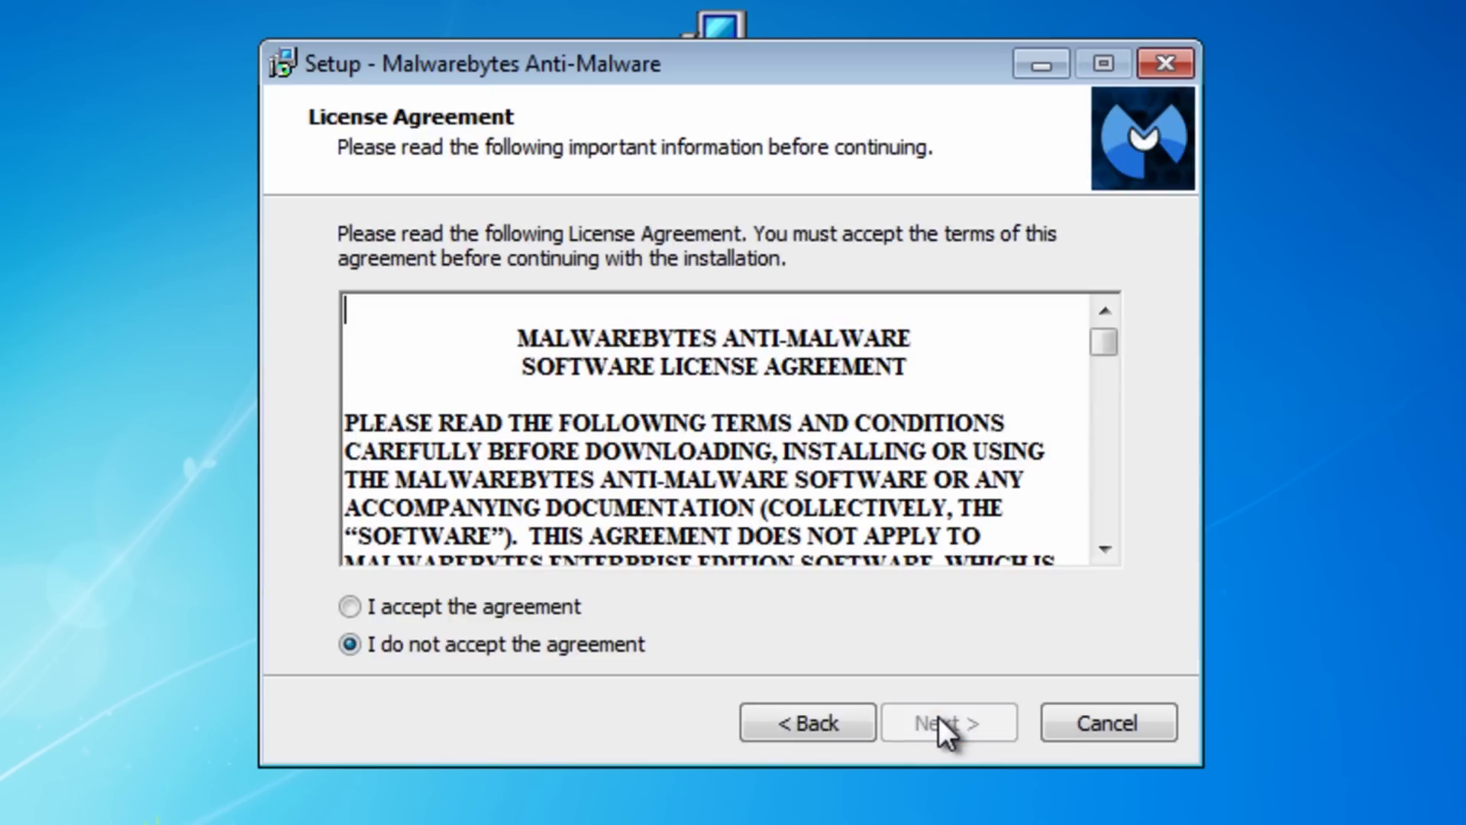
left_click(483, 607)
Keep the default location and Start Menu folder, install Malwarebytes 1.70.0.1100, and finish with an update
left_click(901, 724)
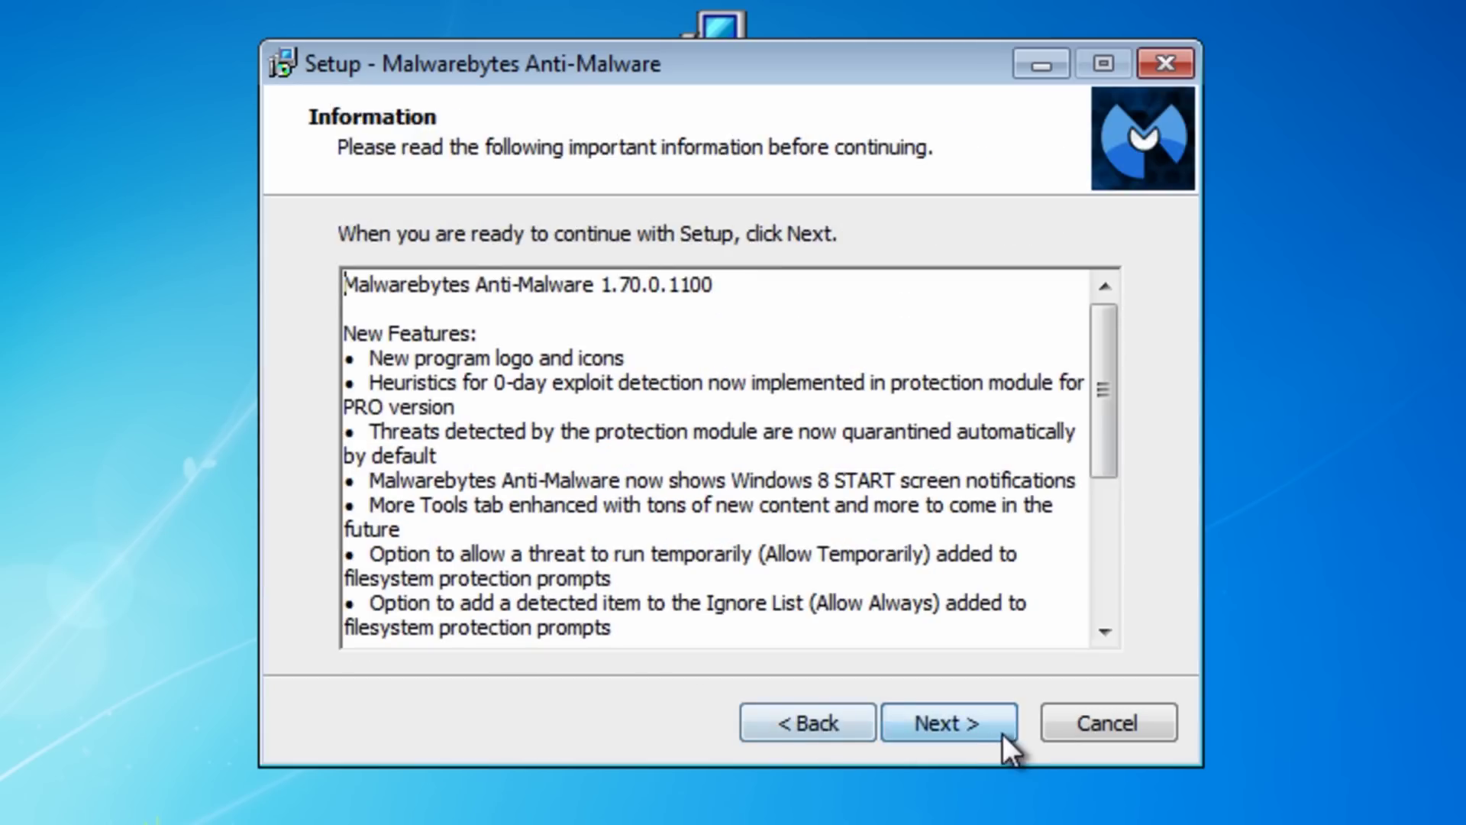
left_click(962, 725)
left_click(952, 734)
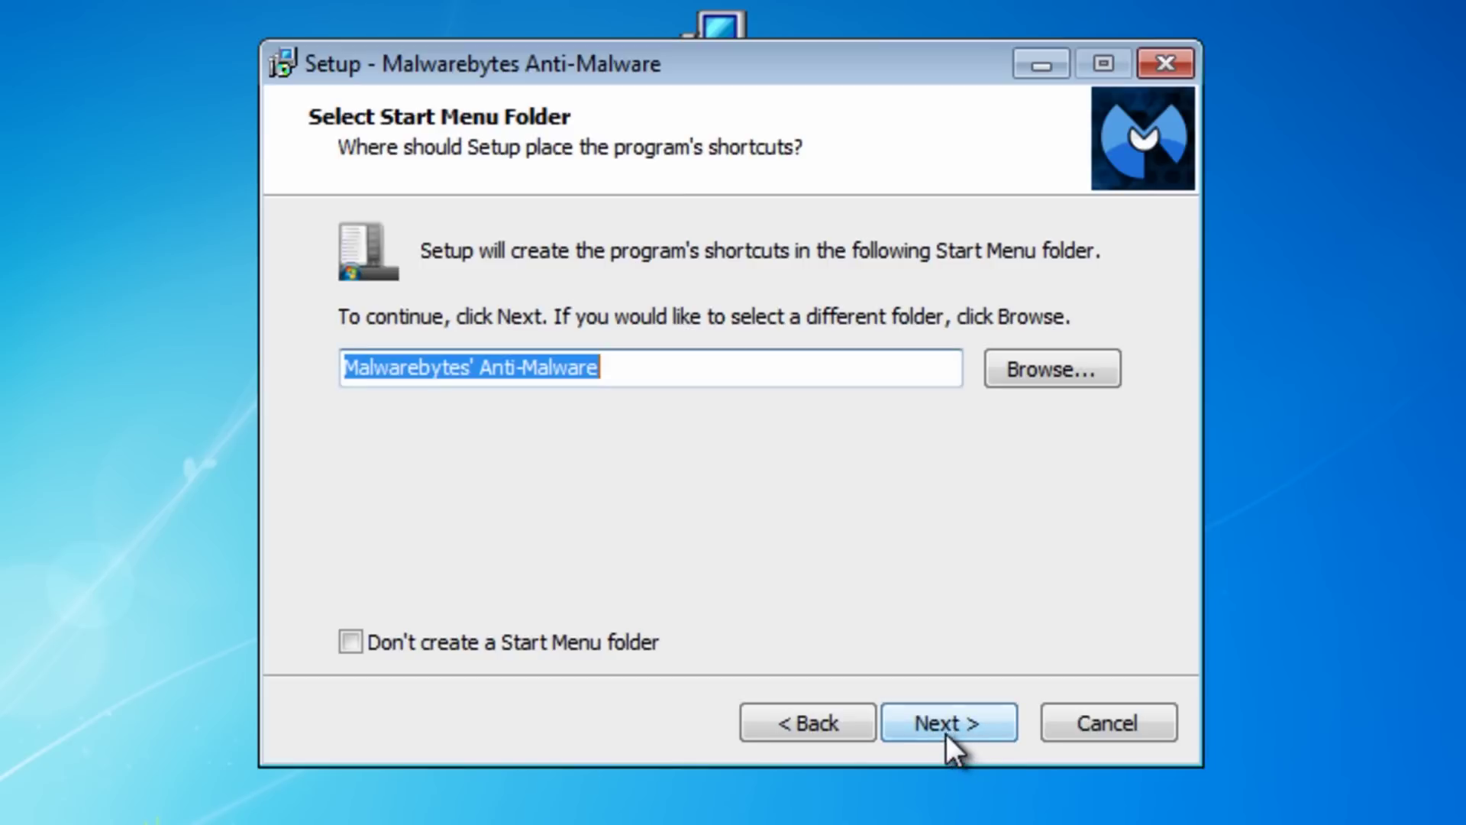
left_click(945, 729)
left_click(943, 721)
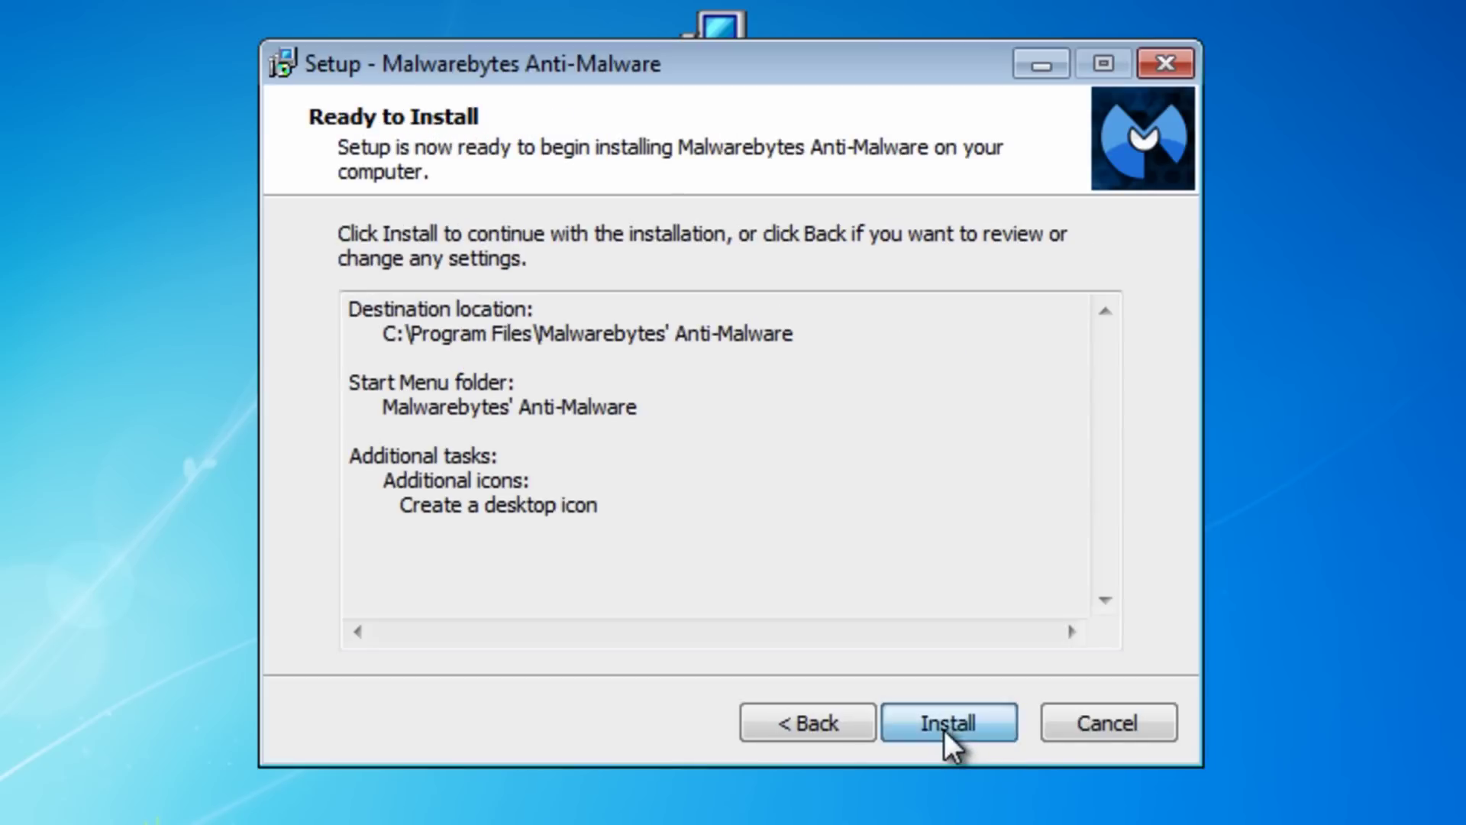
left_click(944, 730)
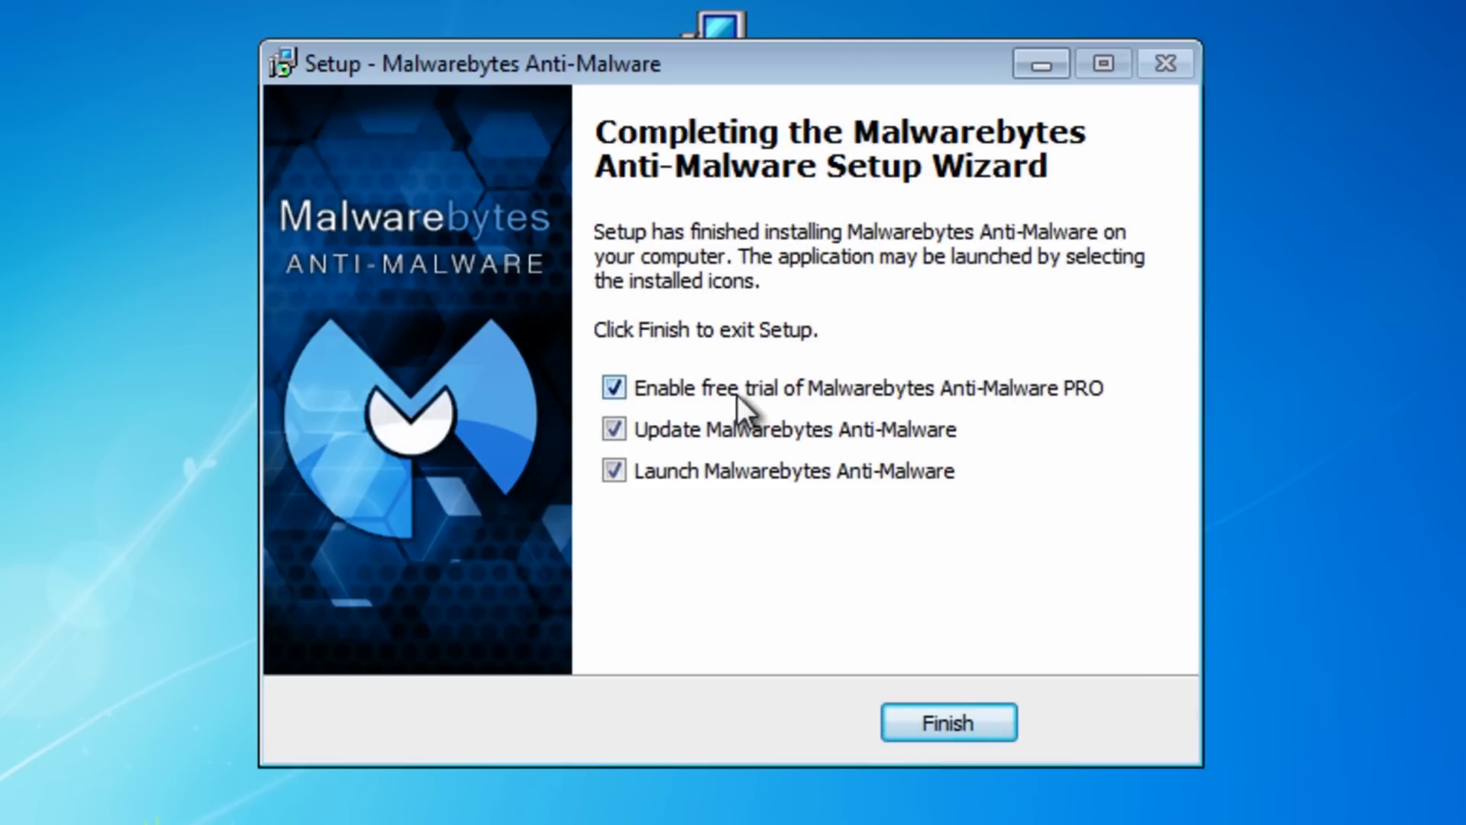
left_click(936, 719)
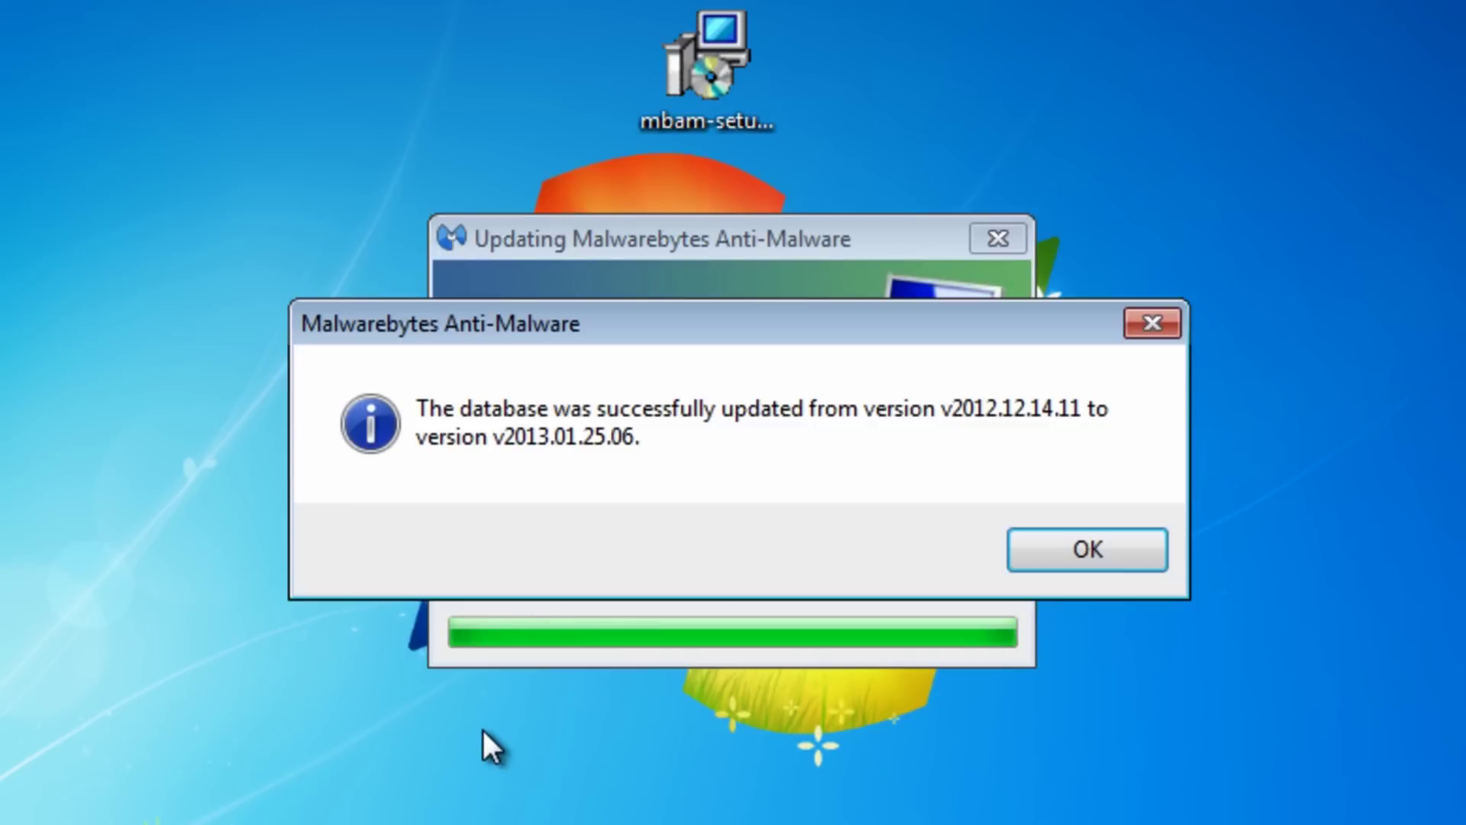
Dismiss the database update notice and run a quick scan, which detects 3 infected objects
left_click(1122, 540)
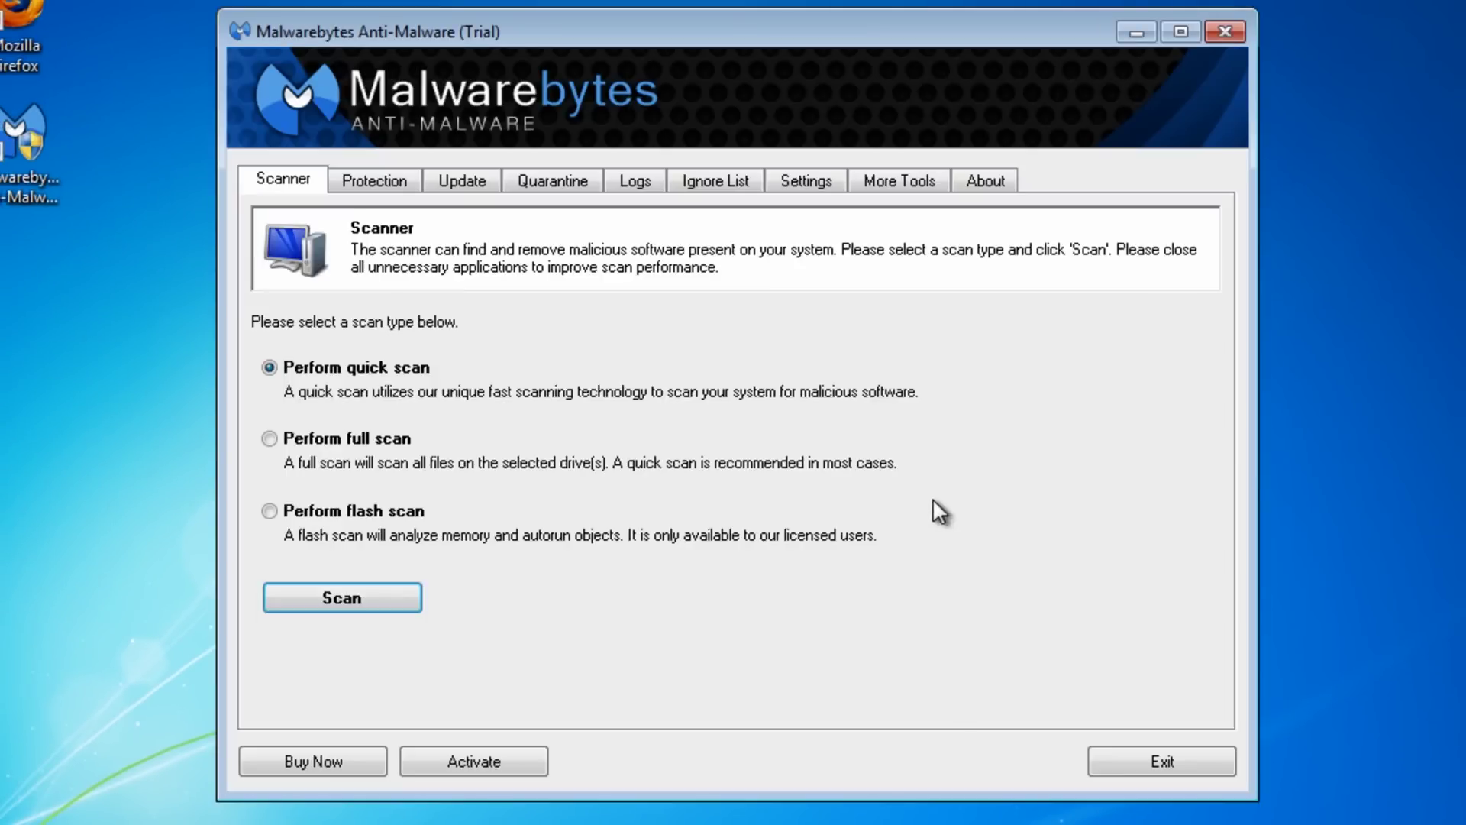
left_click(331, 598)
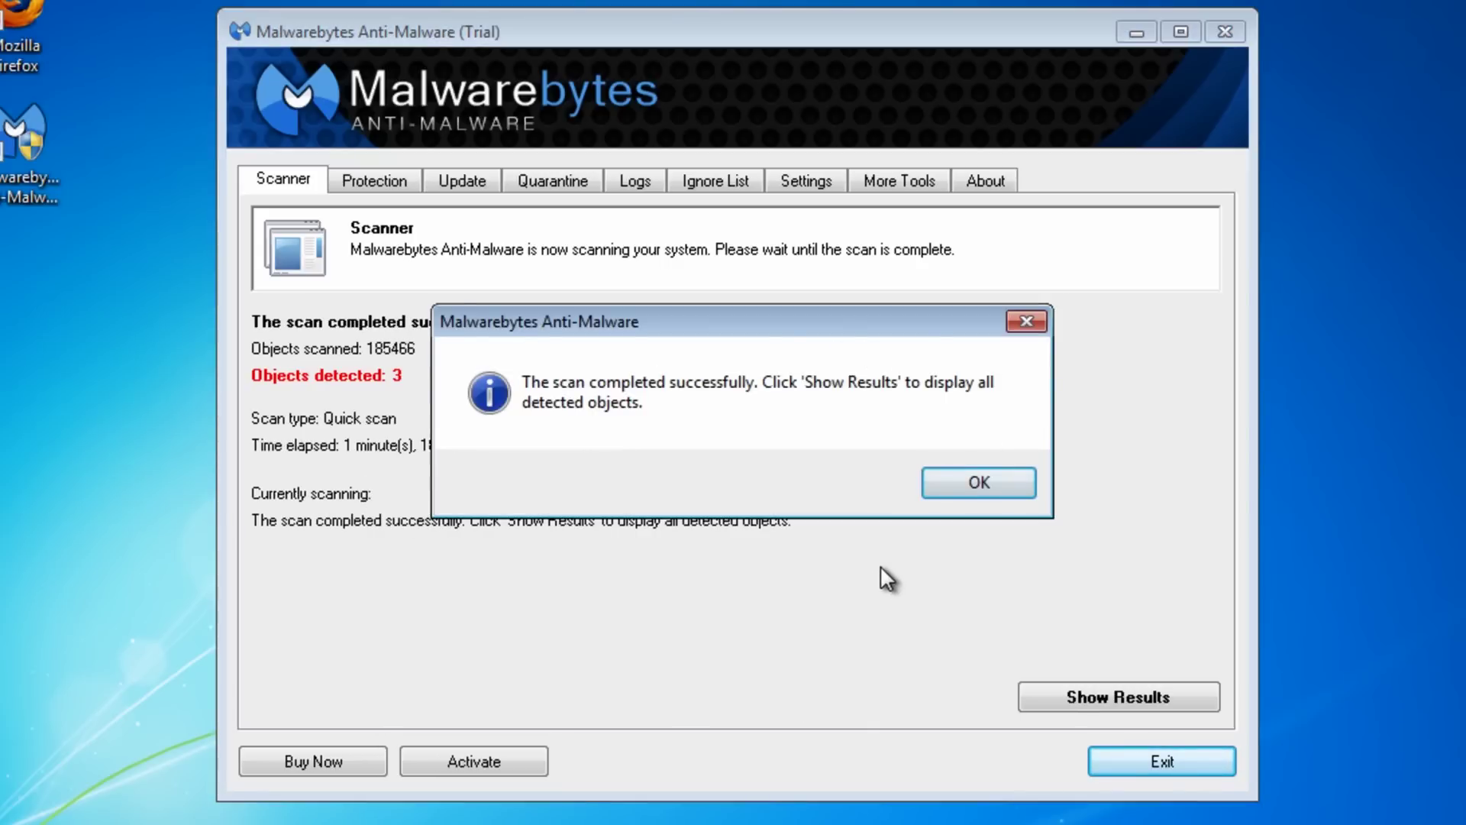
Show the scan results, remove the three detected trojans including Trojan.Ransom, and close the log
left_click(965, 481)
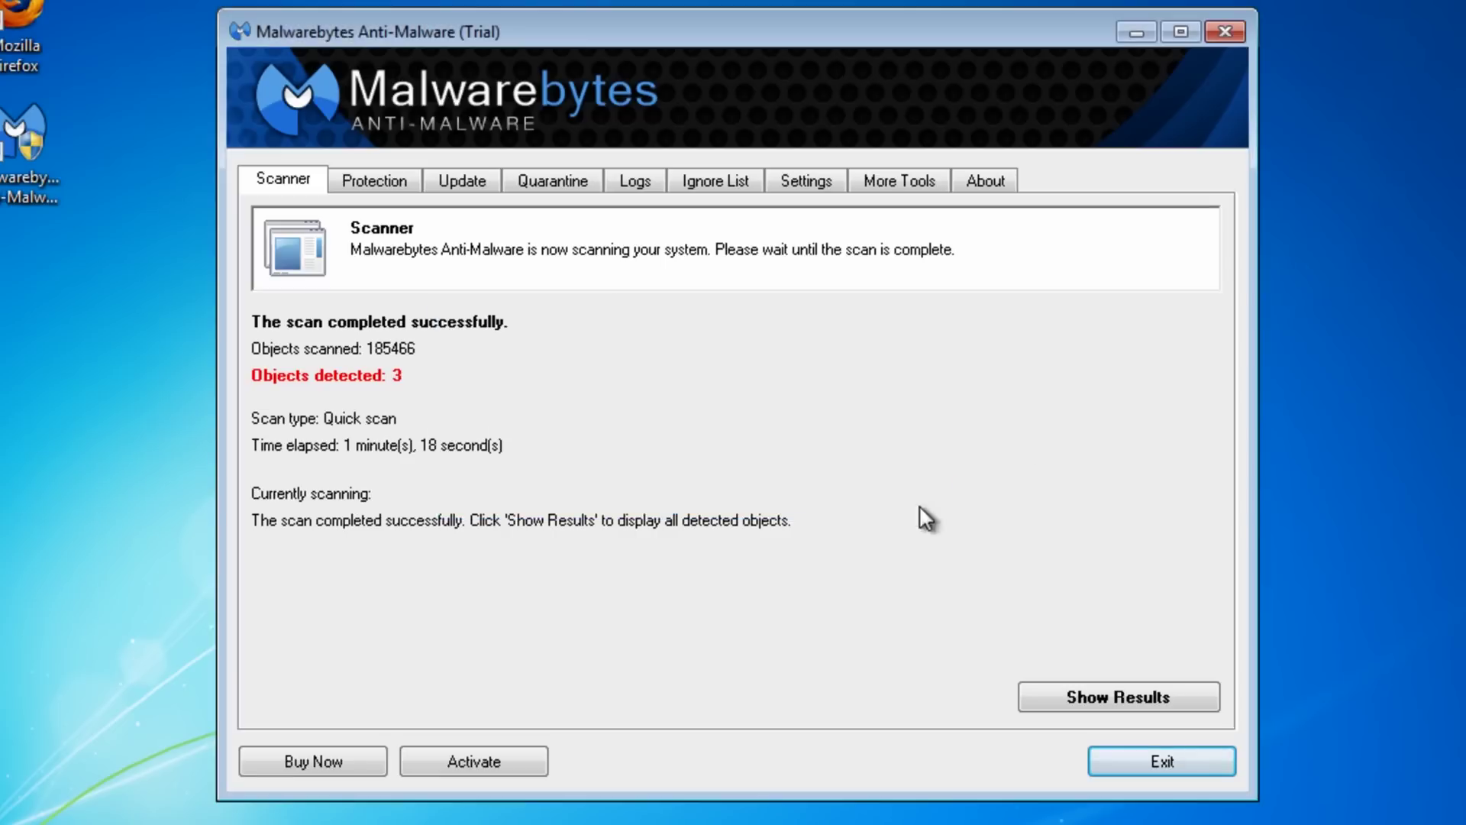
left_click(1066, 695)
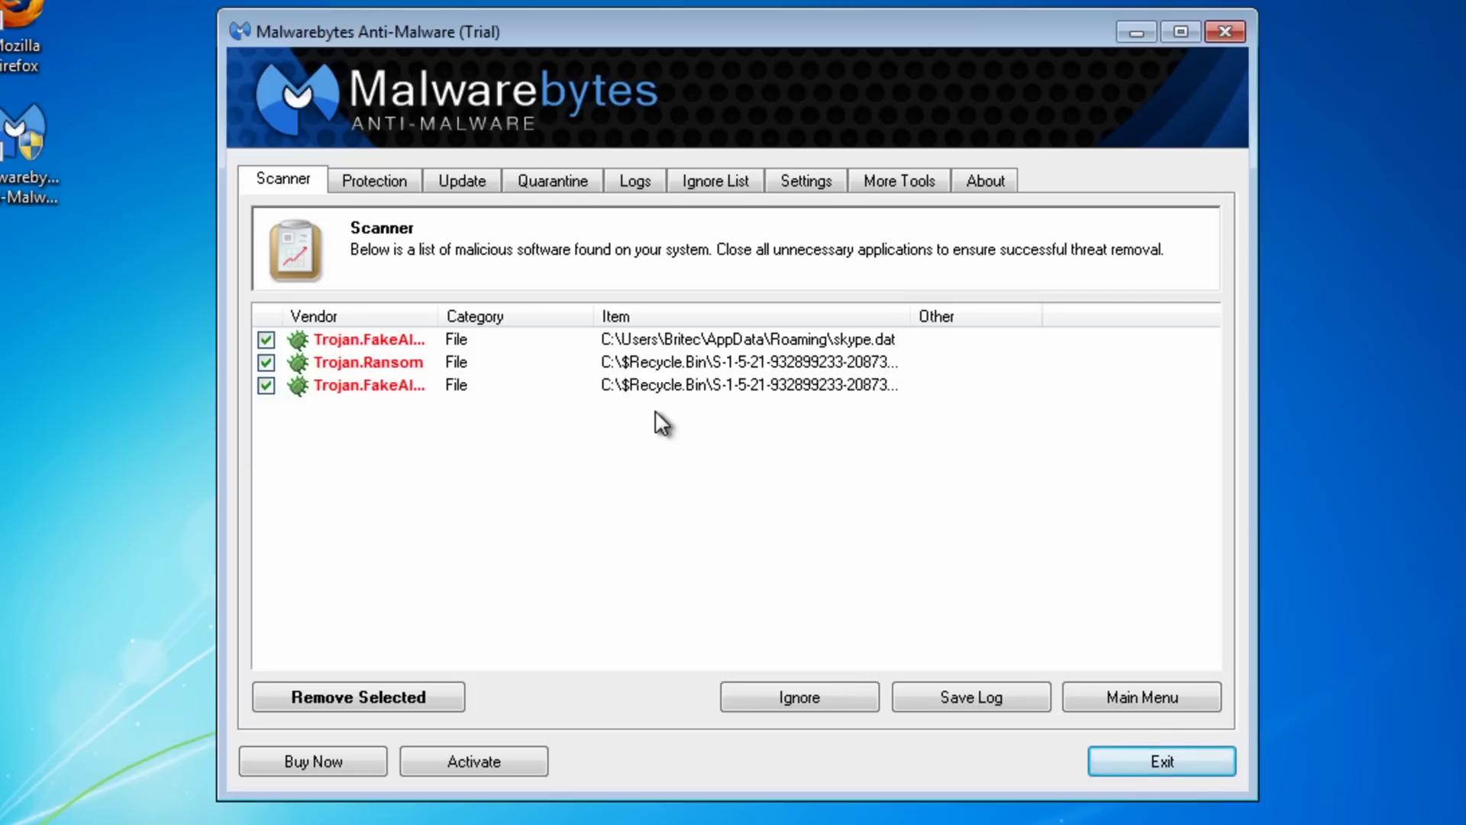
left_click(318, 697)
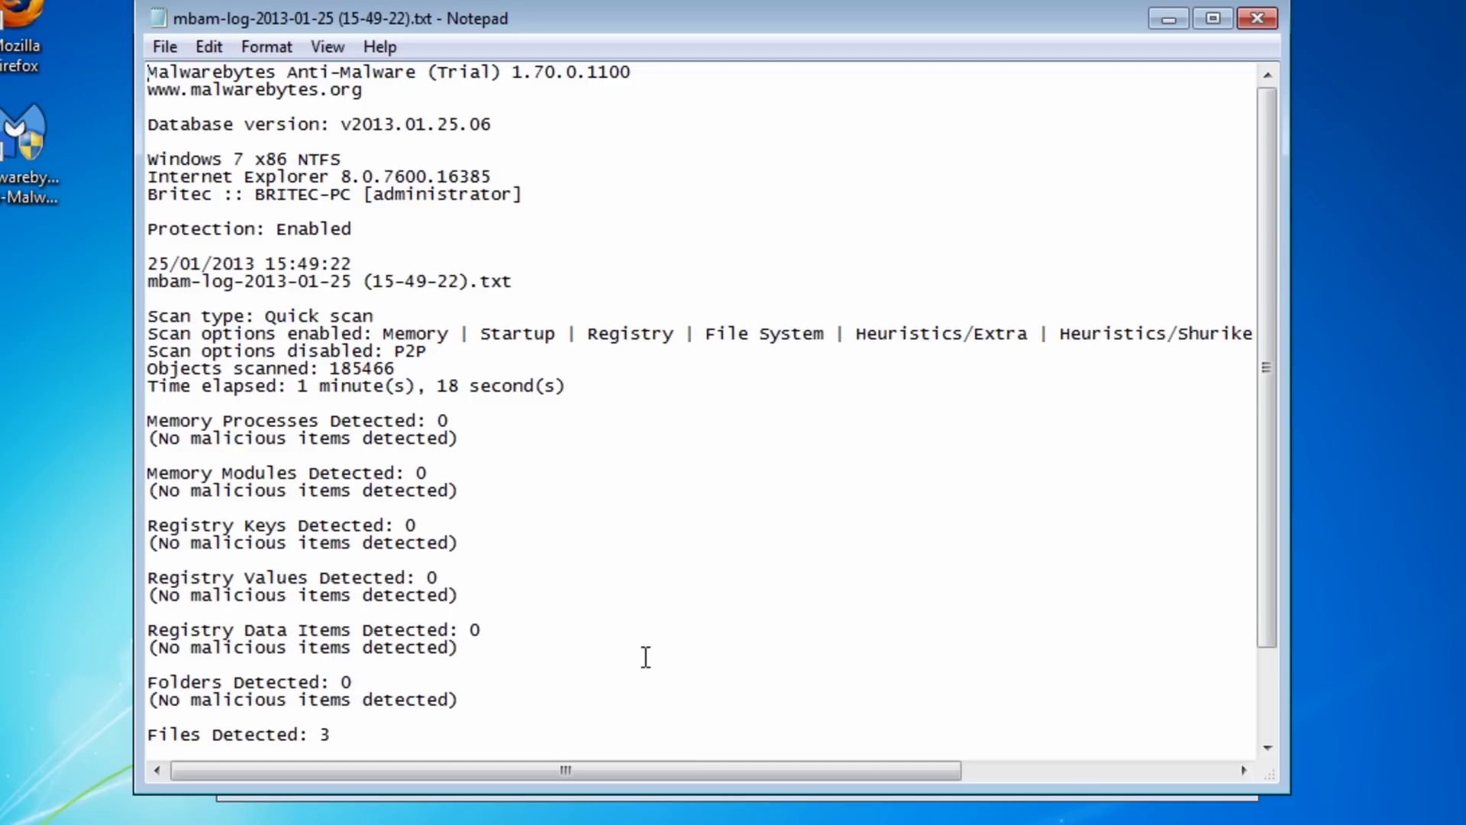
left_click(1257, 19)
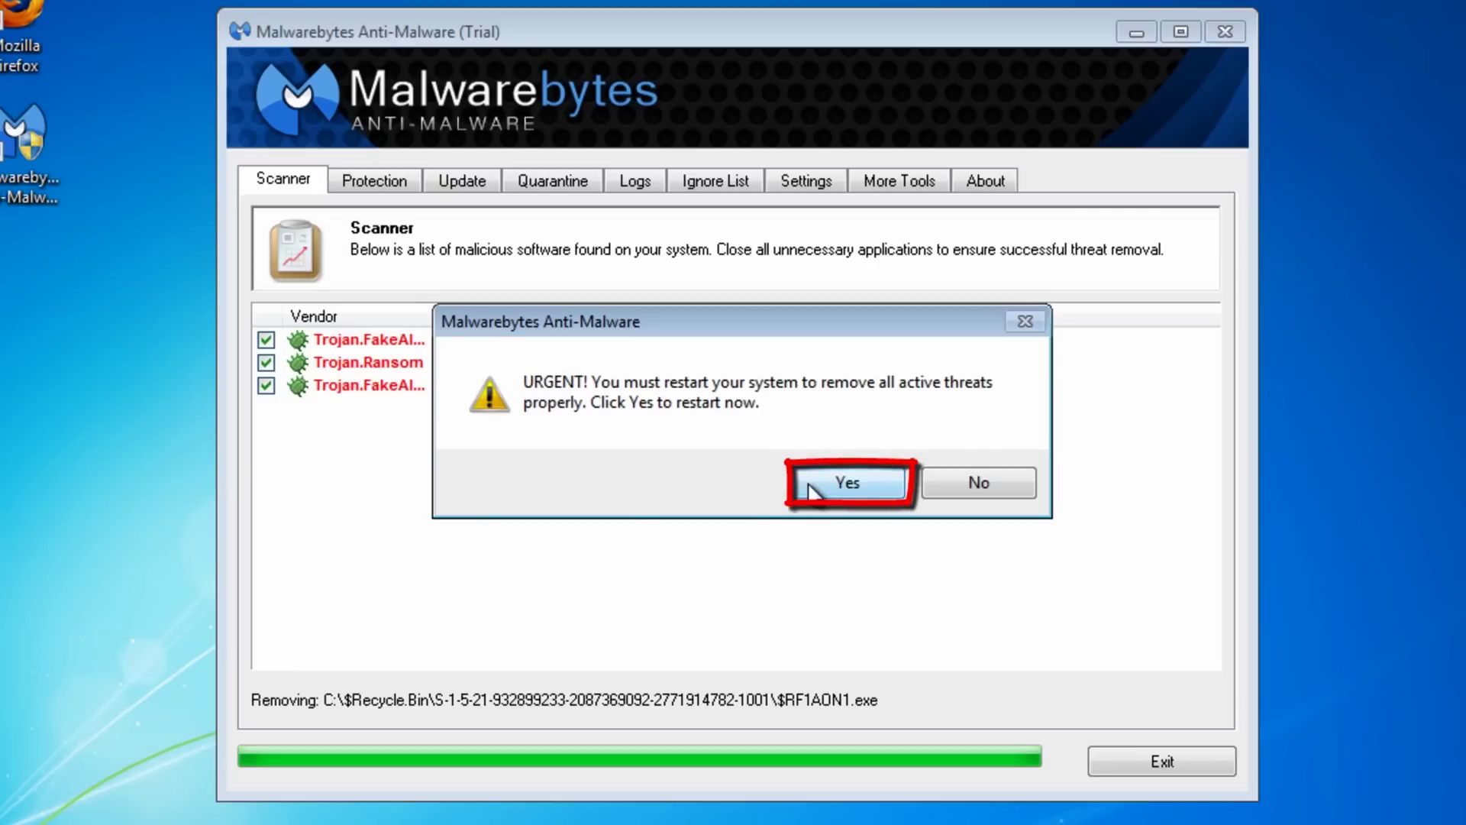
Decline the restart, exit Malwarebytes, and permanently empty the 2 items from the Recycle Bin
left_click(991, 487)
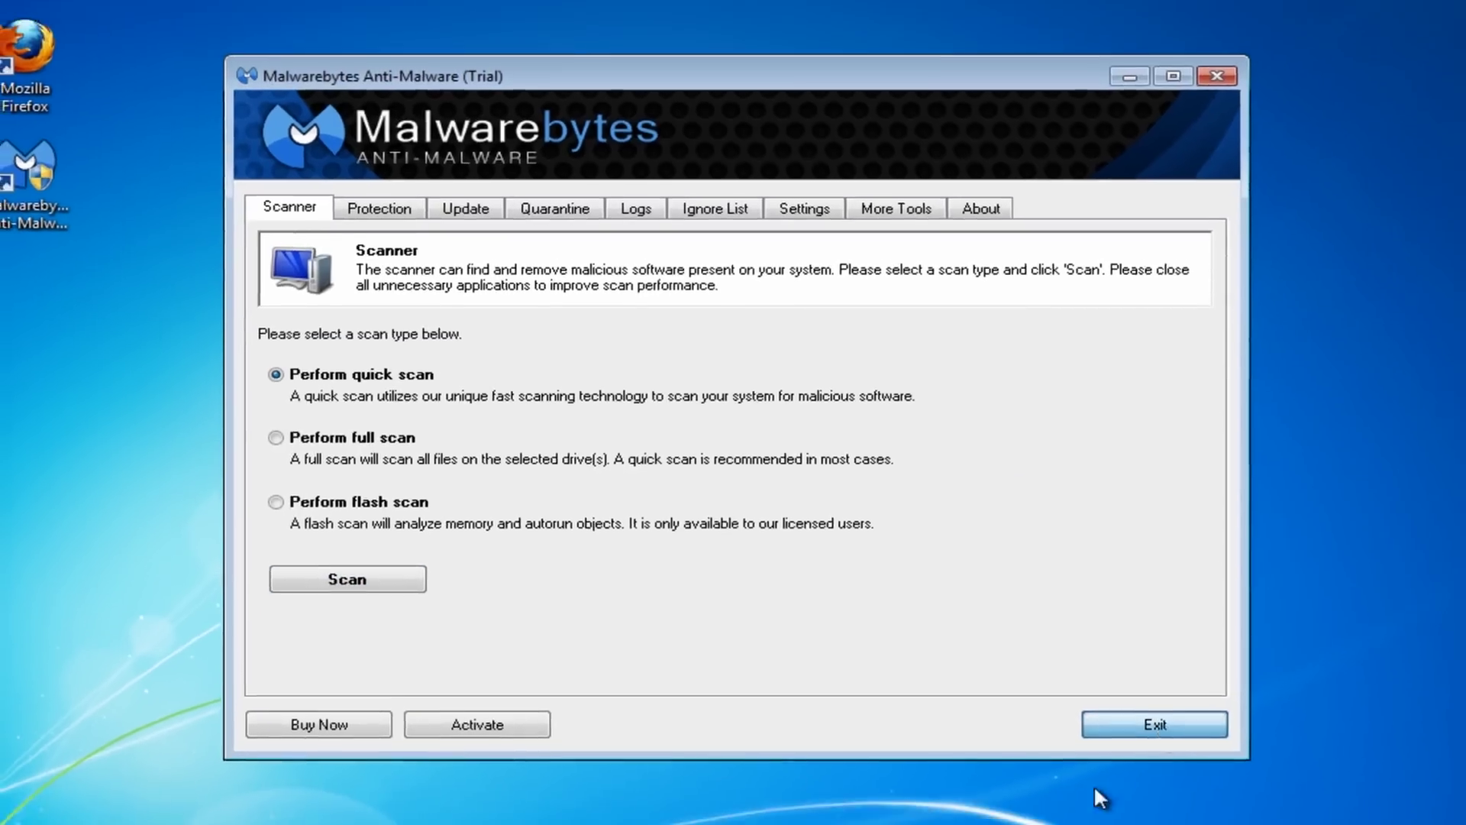
left_click(1170, 767)
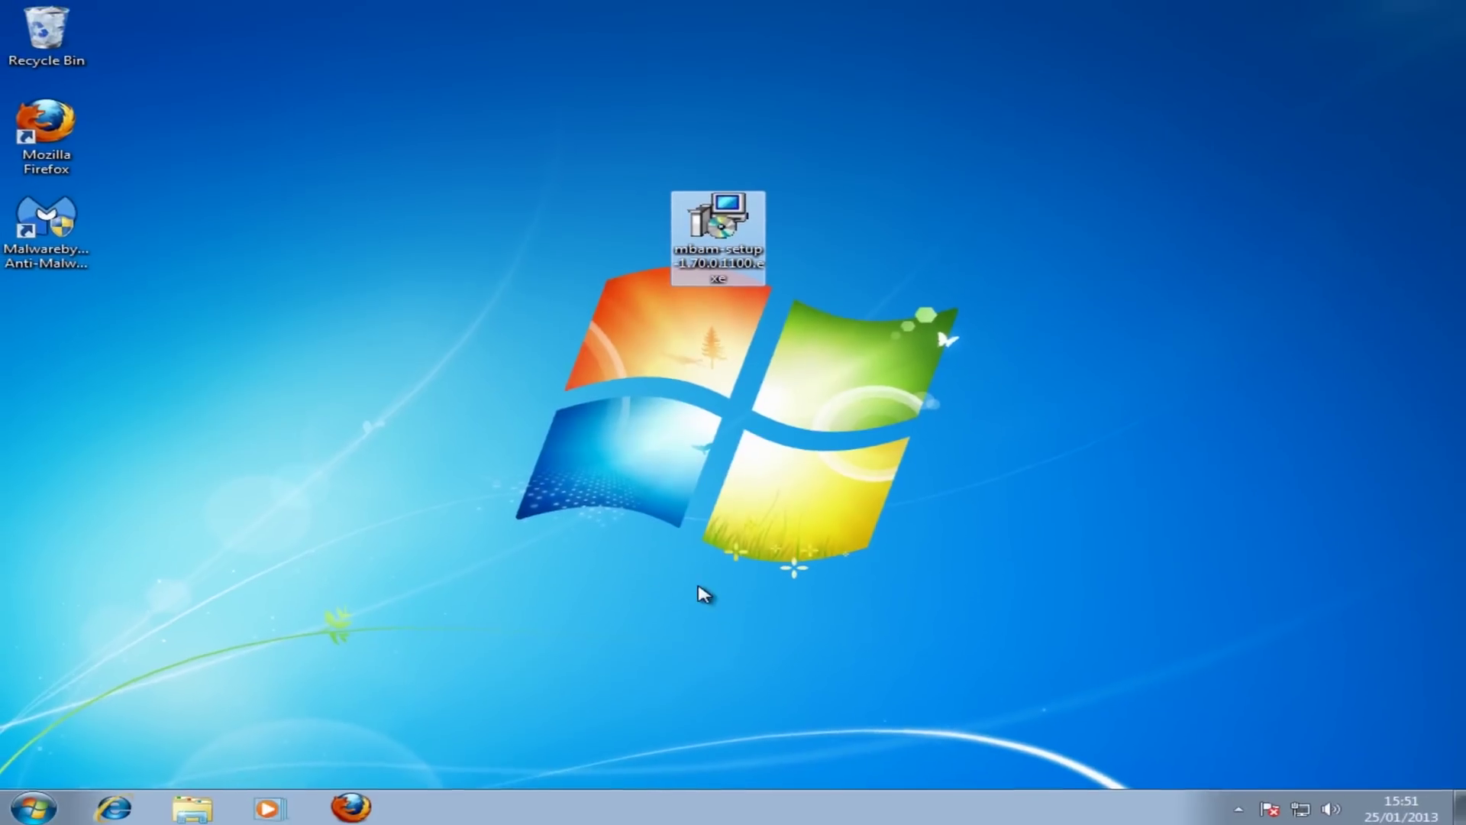
right_click(34, 35)
left_click(90, 61)
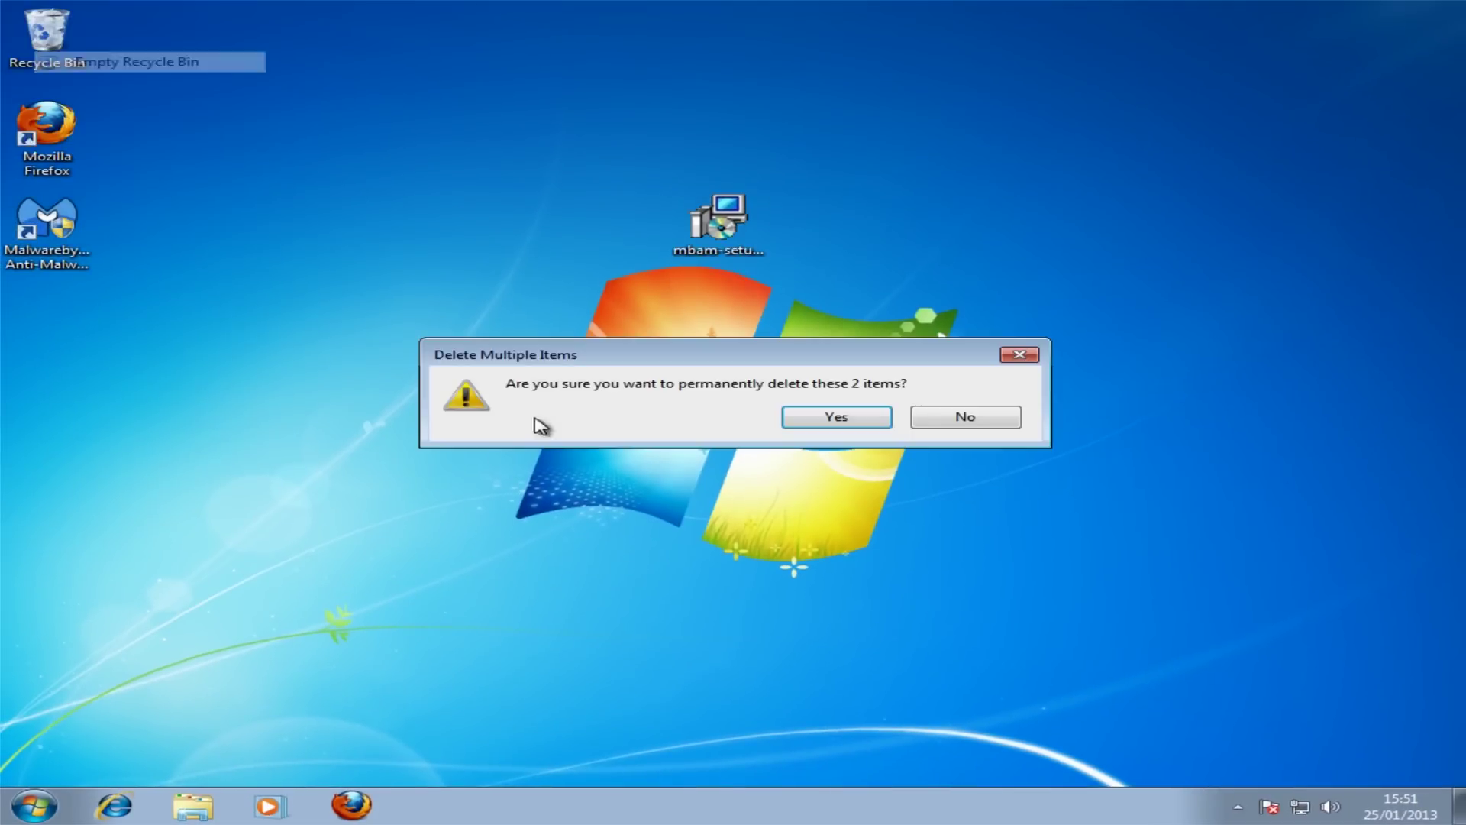
left_click(836, 422)
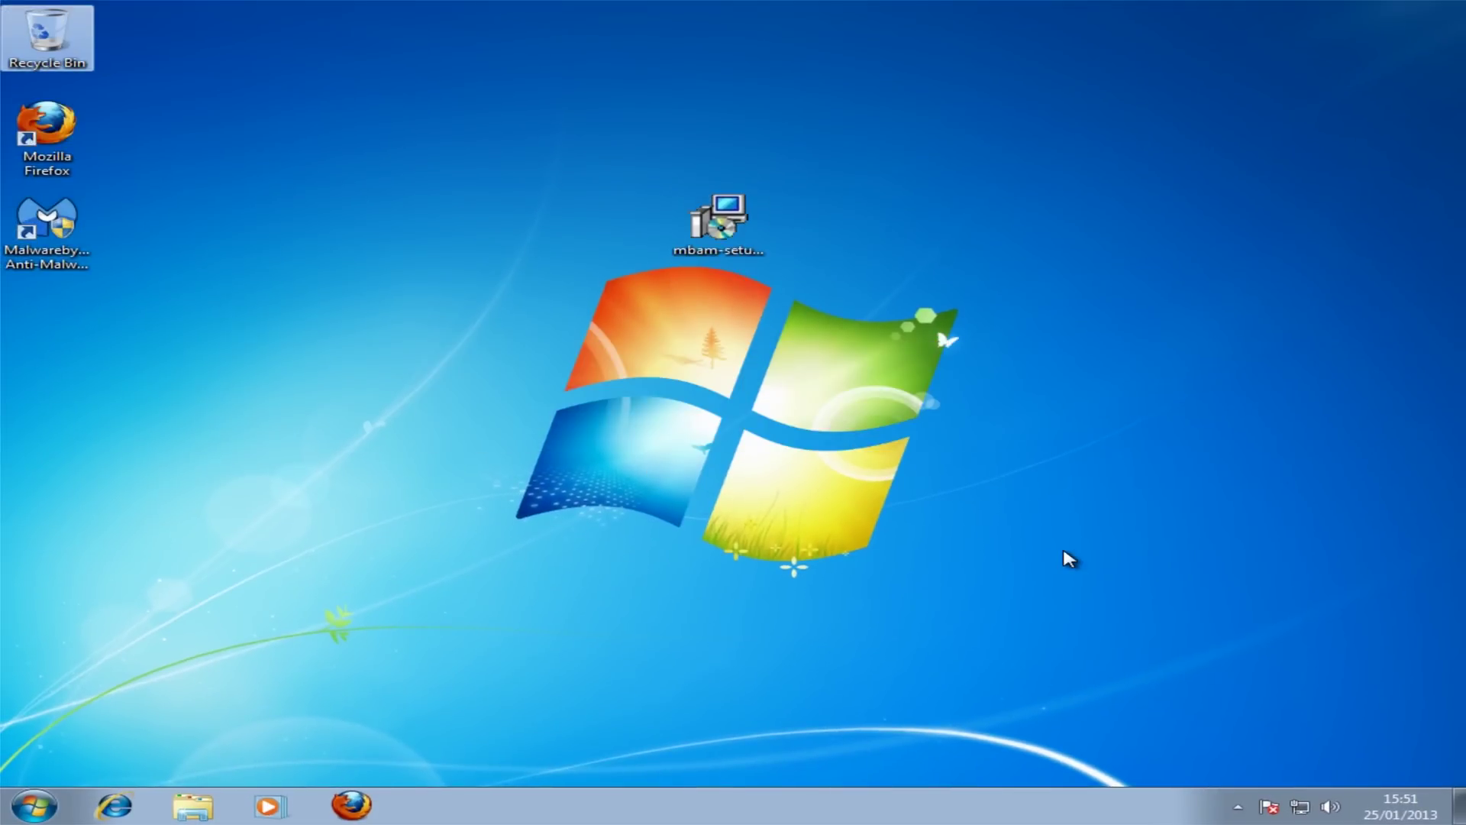